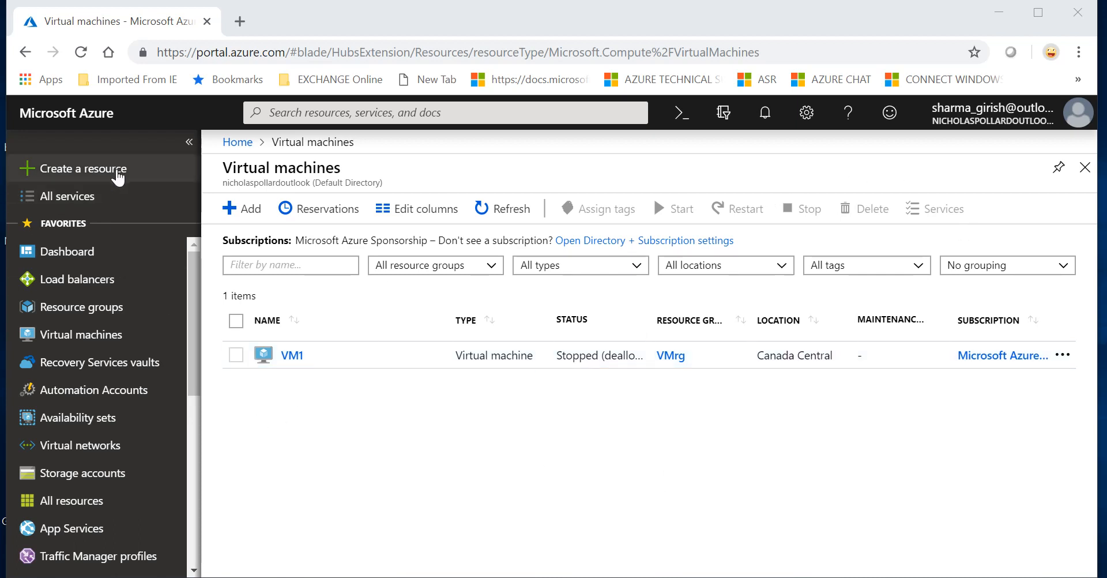
Step: Find the Start/Stop VMs during off-hours solution in the Marketplace by searching 'start', and start creating it
{"action": "left_click", "coordinate": [117, 175]}
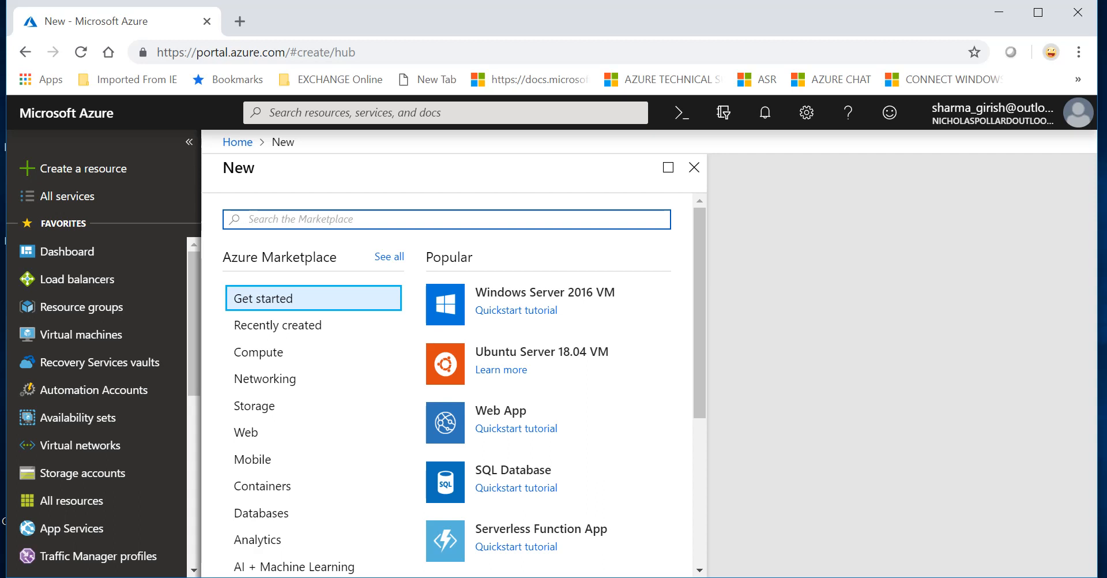
{"action": "type", "text": "start"}
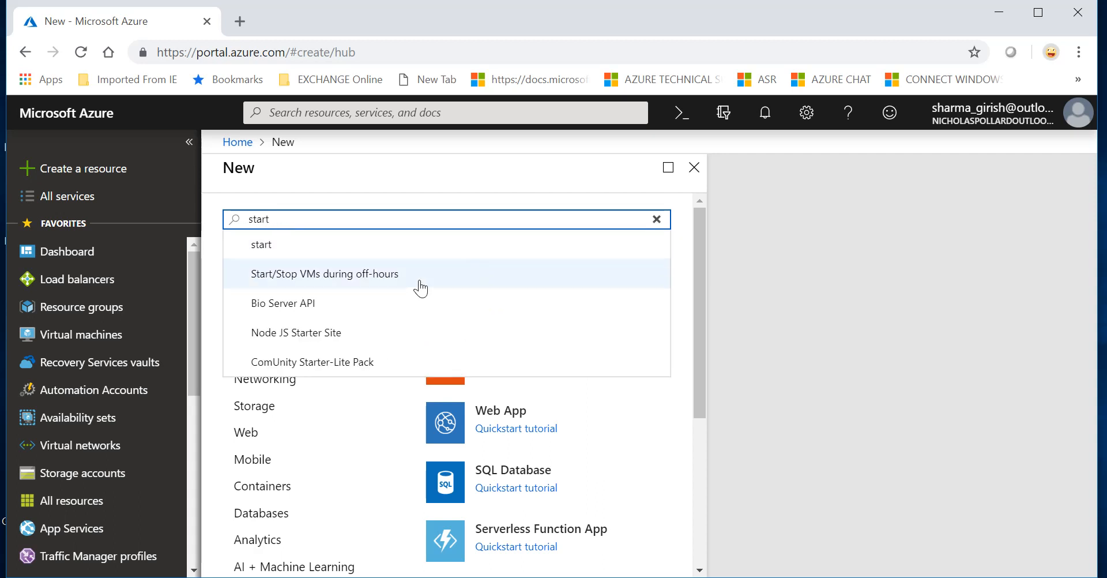
{"action": "left_click", "coordinate": [392, 290]}
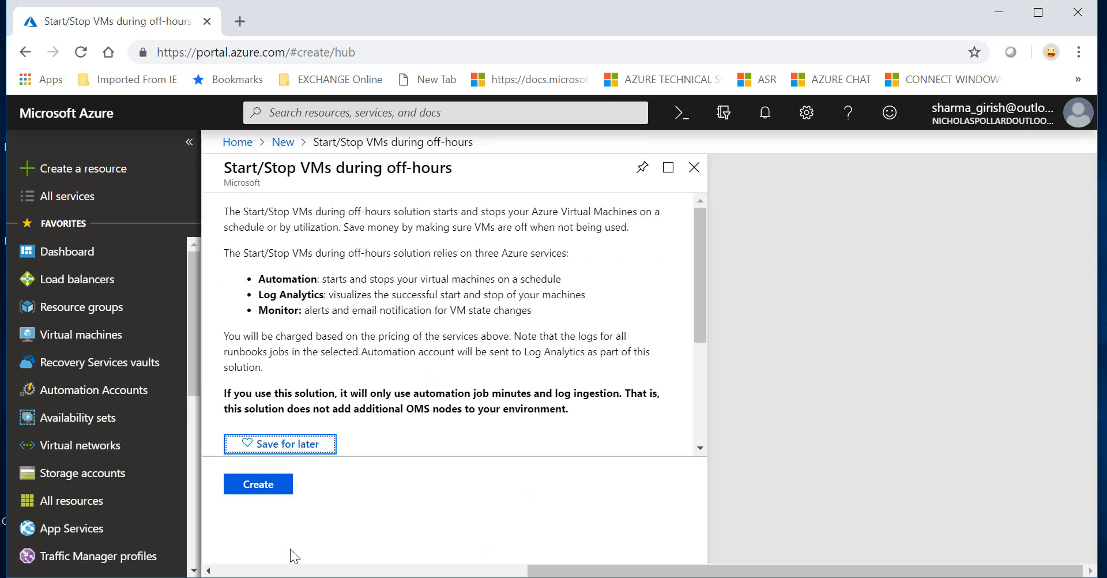
{"action": "left_click", "coordinate": [288, 489]}
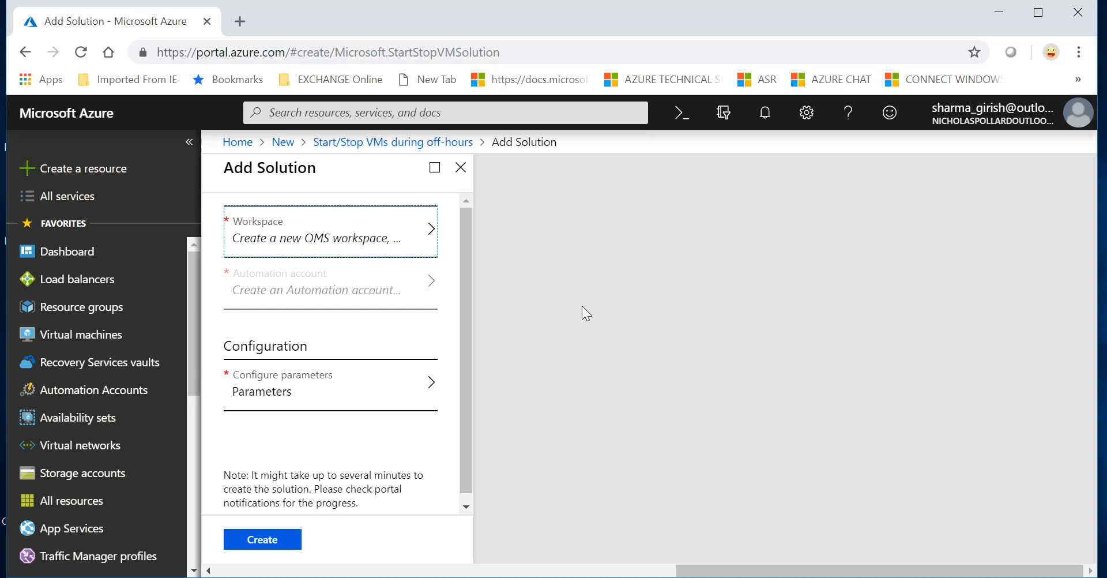
Step: Create Log Analytics workspace Myoms101 in new resource group AArg, located in Canada Central
{"action": "left_click", "coordinate": [394, 253]}
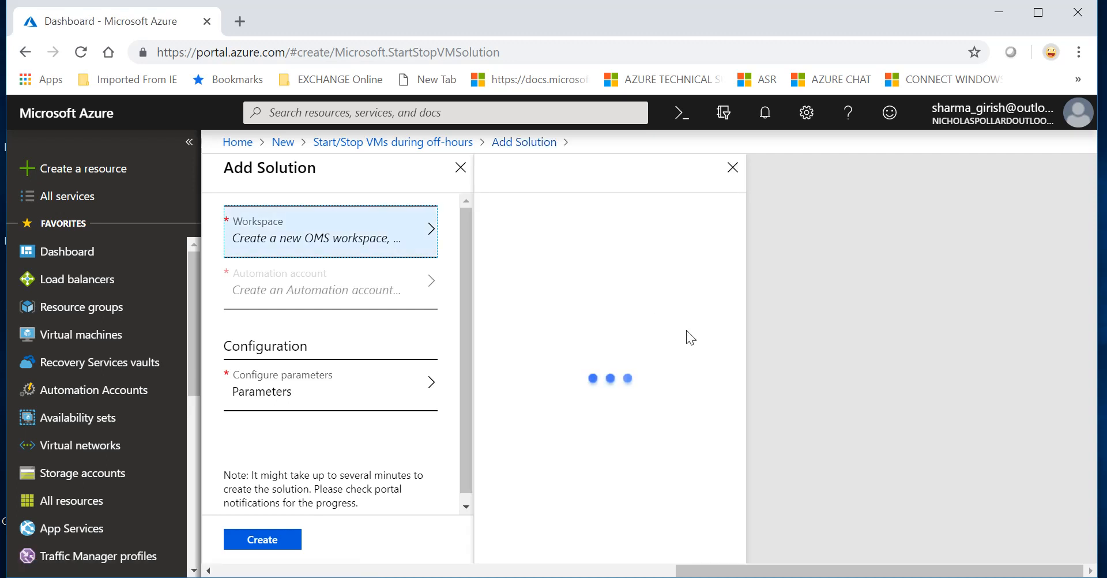
{"action": "left_click", "coordinate": [581, 226]}
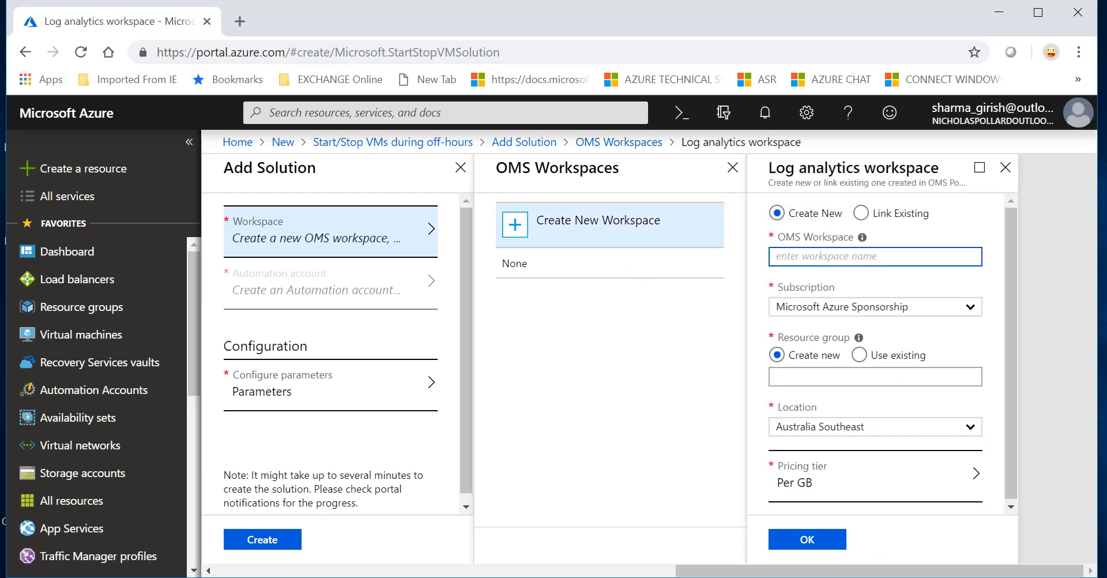
{"action": "type", "text": "OMs"}
{"action": "key", "text": "BackSpace"}
{"action": "key", "text": "BackSpace"}
{"action": "type", "text": "Myoms101"}
{"action": "left_click", "coordinate": [861, 281]}
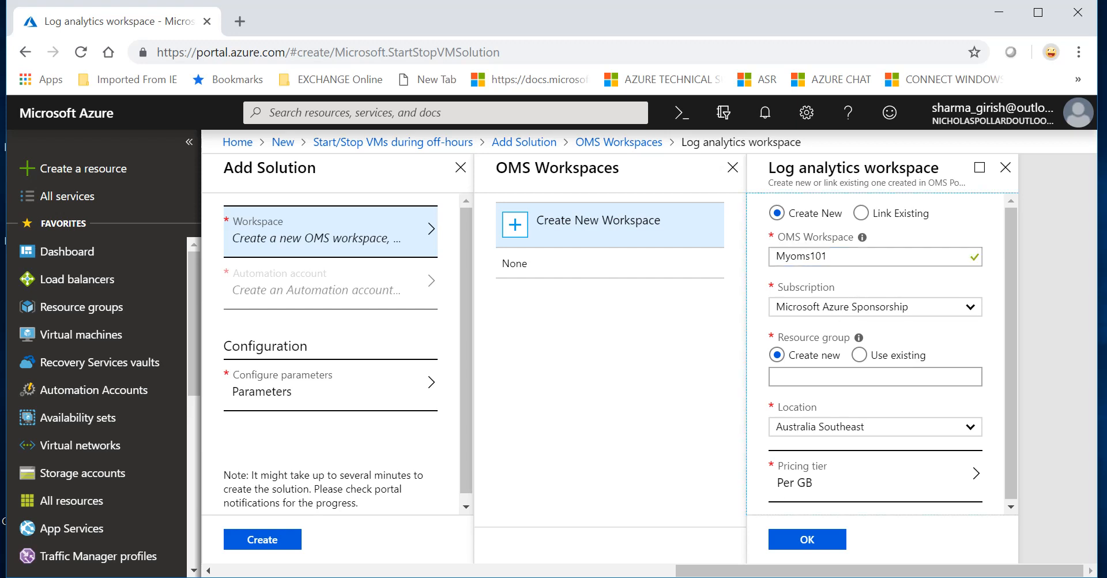
{"action": "left_click", "coordinate": [864, 376]}
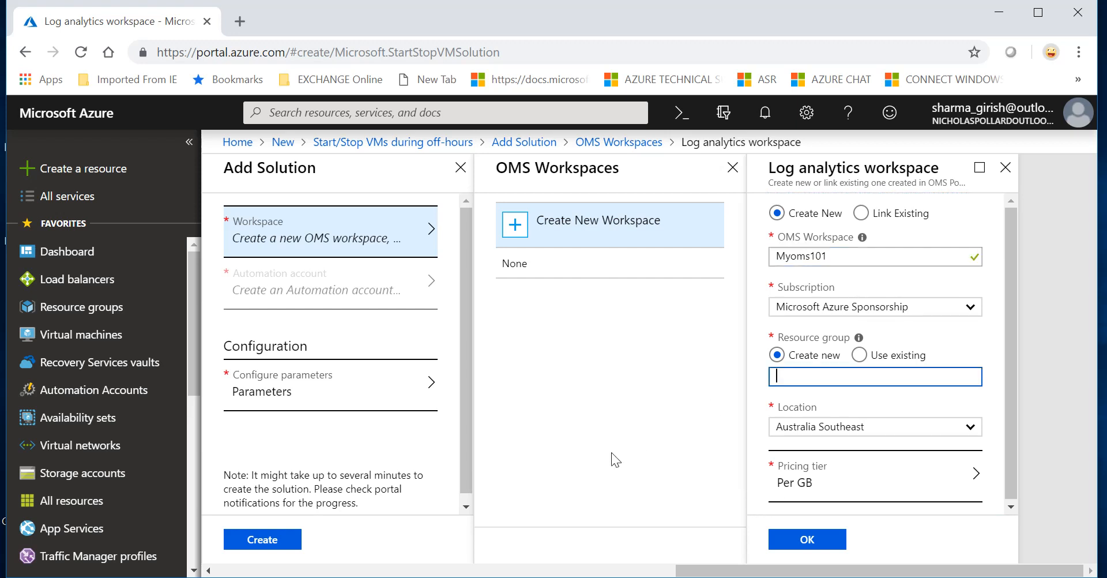
{"action": "type", "text": "AArg"}
{"action": "left_click", "coordinate": [971, 430]}
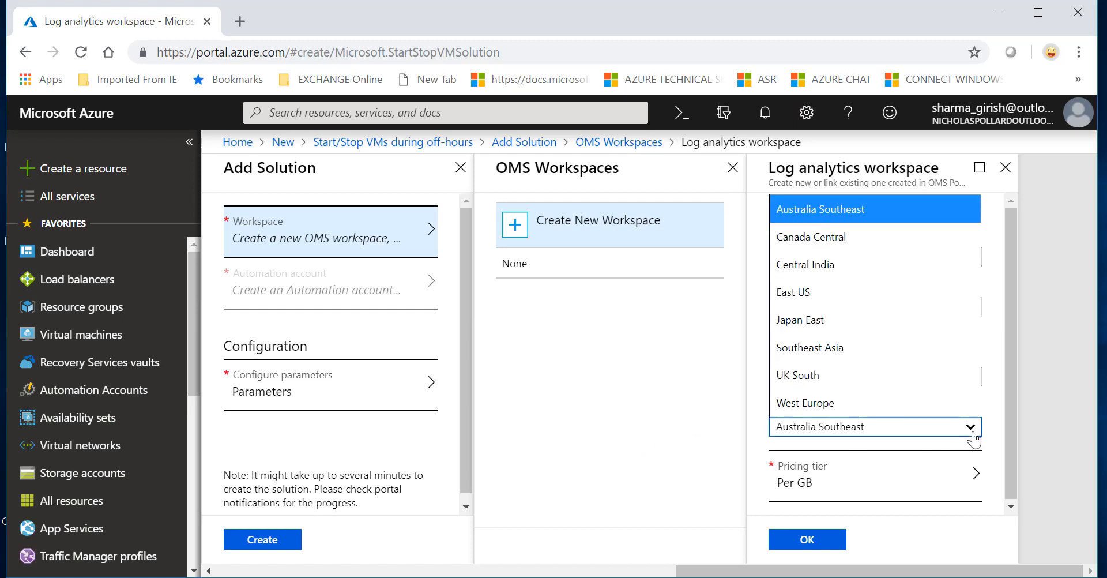
{"action": "left_click", "coordinate": [825, 237]}
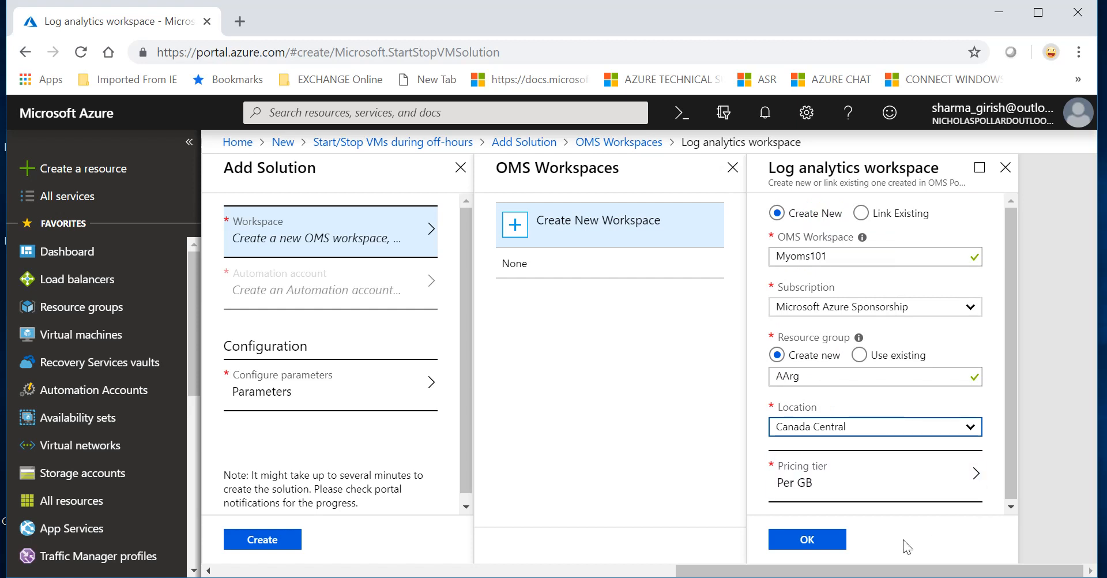
{"action": "left_click", "coordinate": [818, 540]}
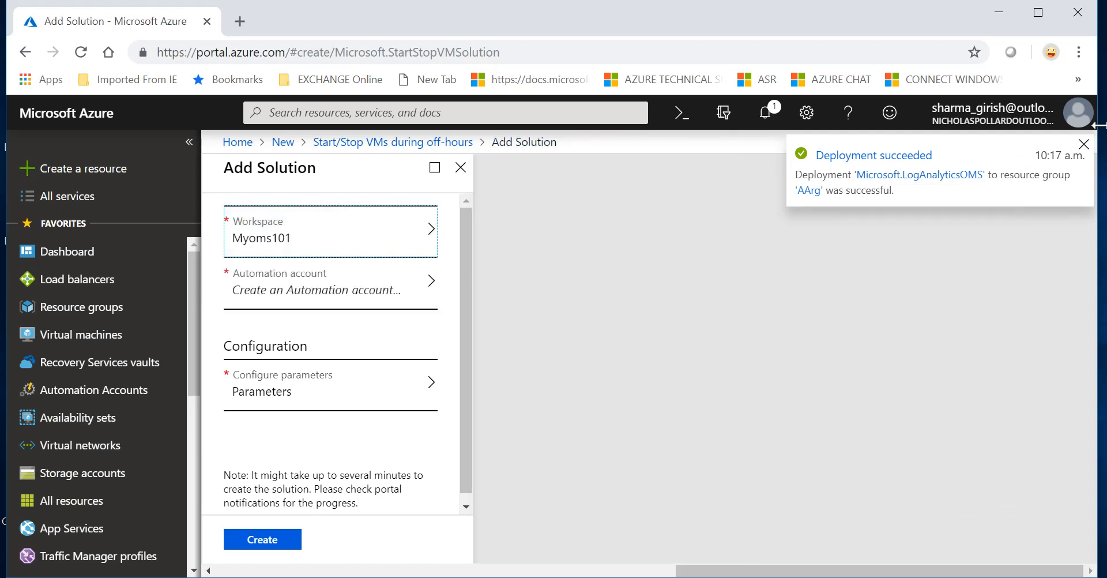
Step: Create a new Automation account named Myaa101 for the solution
{"action": "left_click", "coordinate": [1084, 144]}
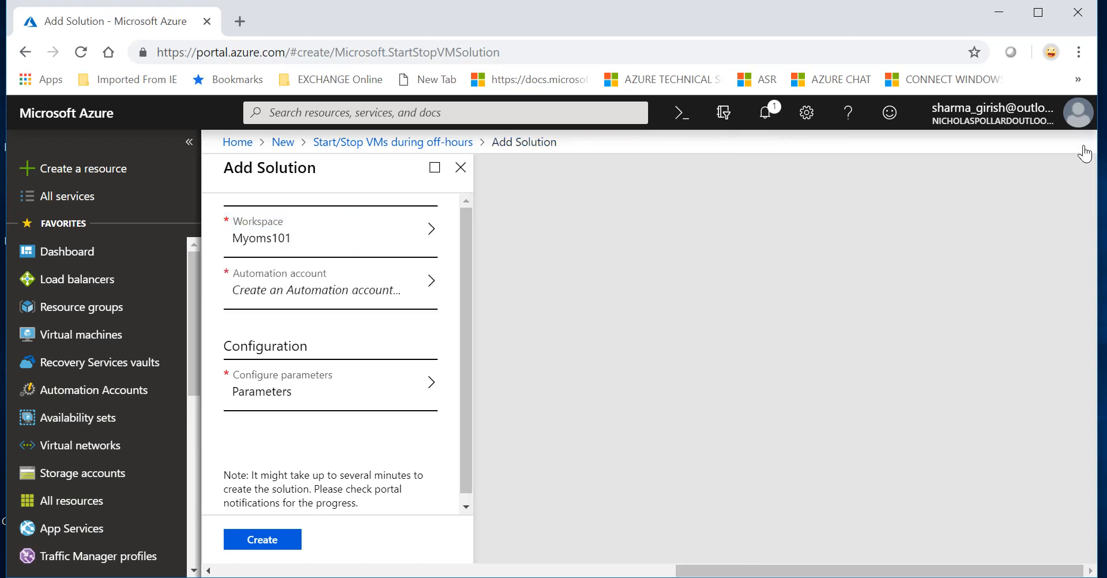
{"action": "left_click", "coordinate": [299, 272]}
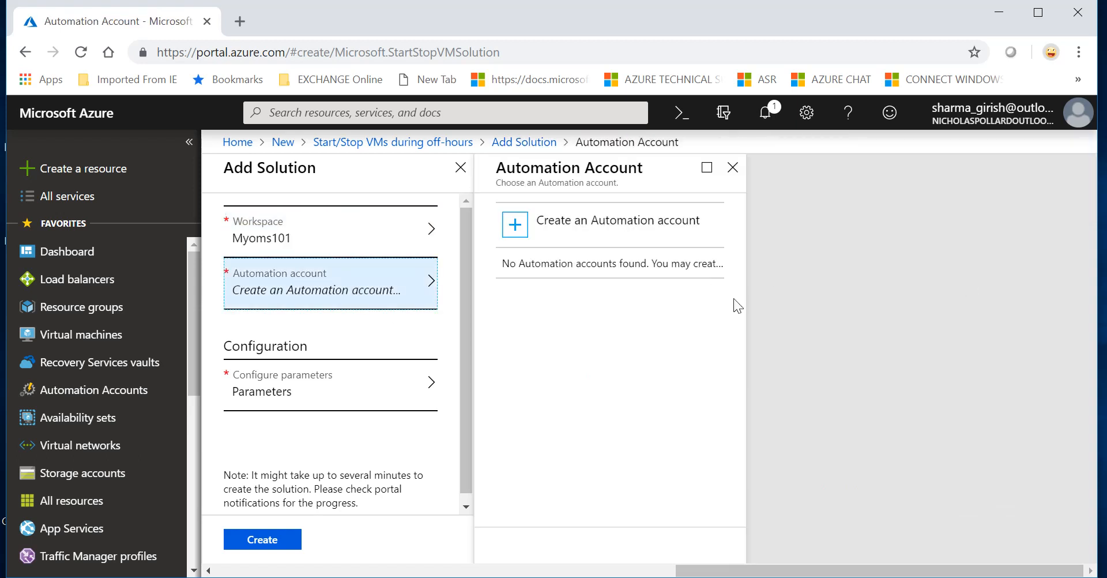
{"action": "left_click", "coordinate": [649, 230]}
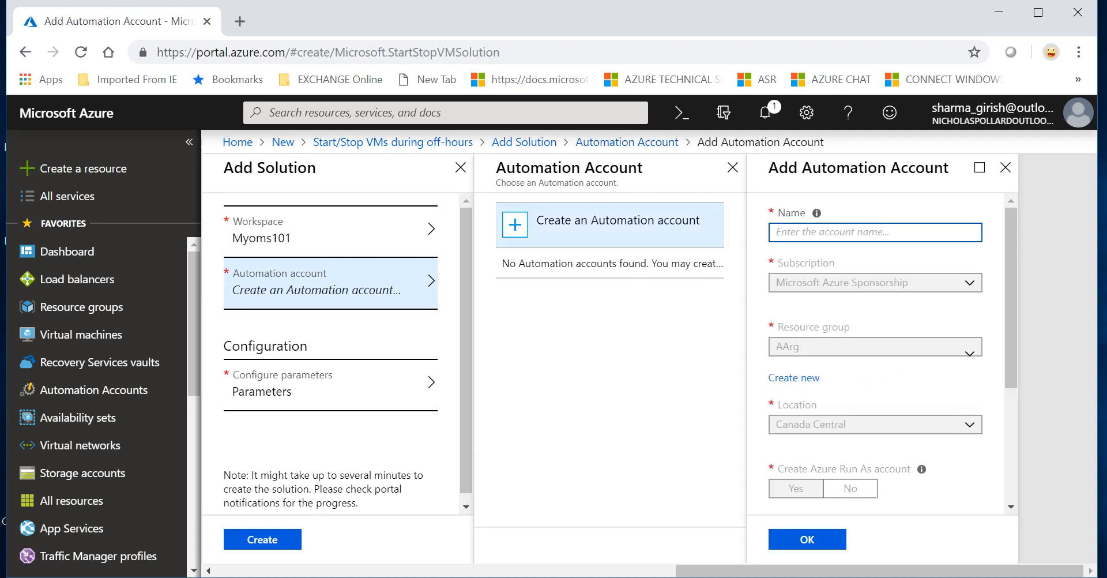
{"action": "type", "text": "Myaa10-"}
{"action": "key", "text": "BackSpace"}
{"action": "type", "text": "1"}
{"action": "scroll", "coordinate": [946, 400], "scroll_direction": "down", "scroll_amount": 1}
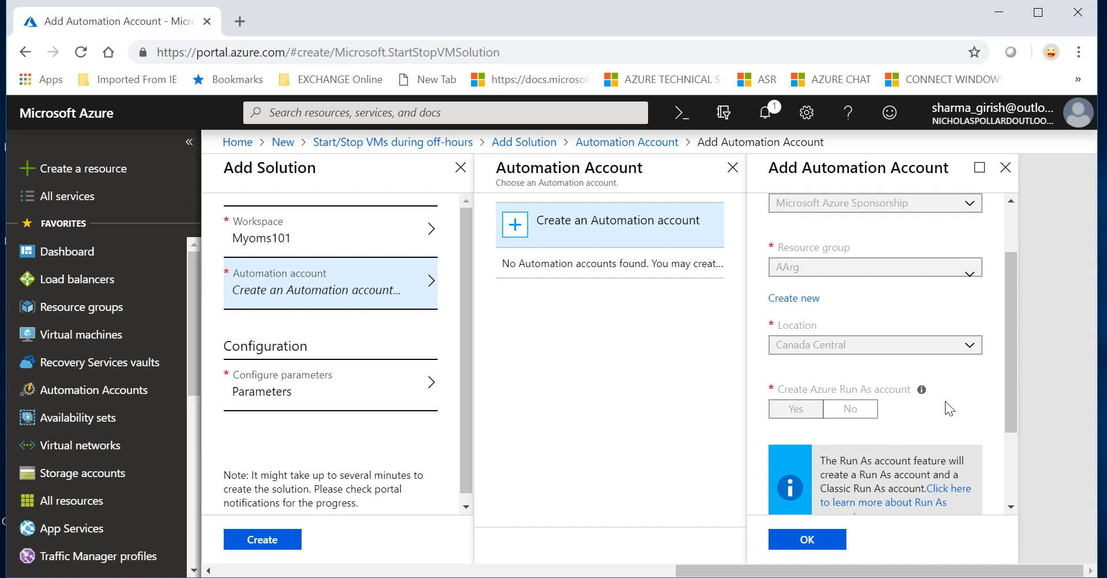
{"action": "left_click", "coordinate": [802, 543]}
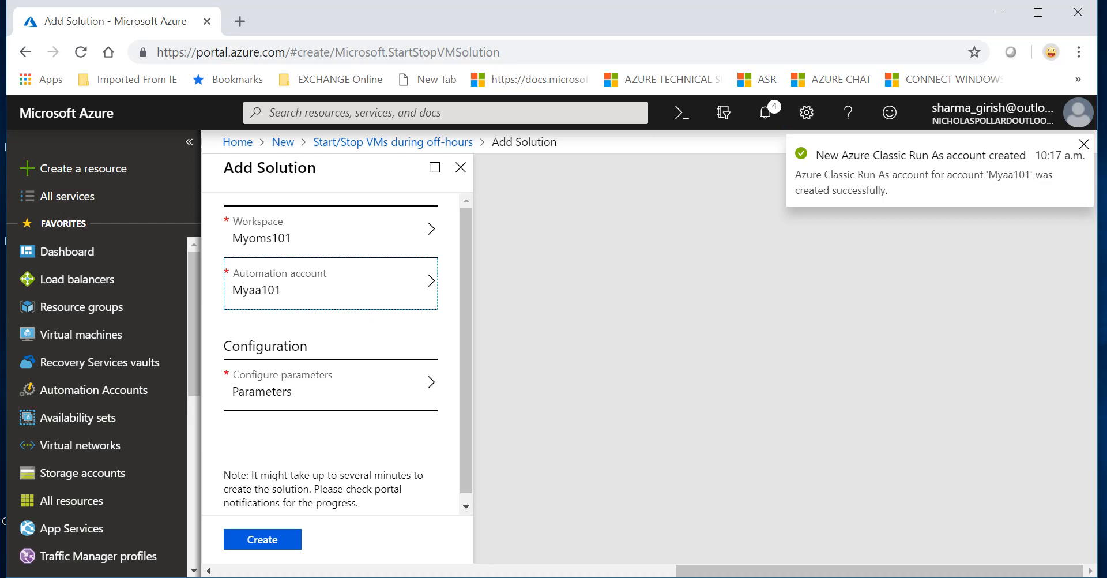
Step: Review the deployment notifications, then bring up the solution's configuration parameters
{"action": "left_click", "coordinate": [773, 116]}
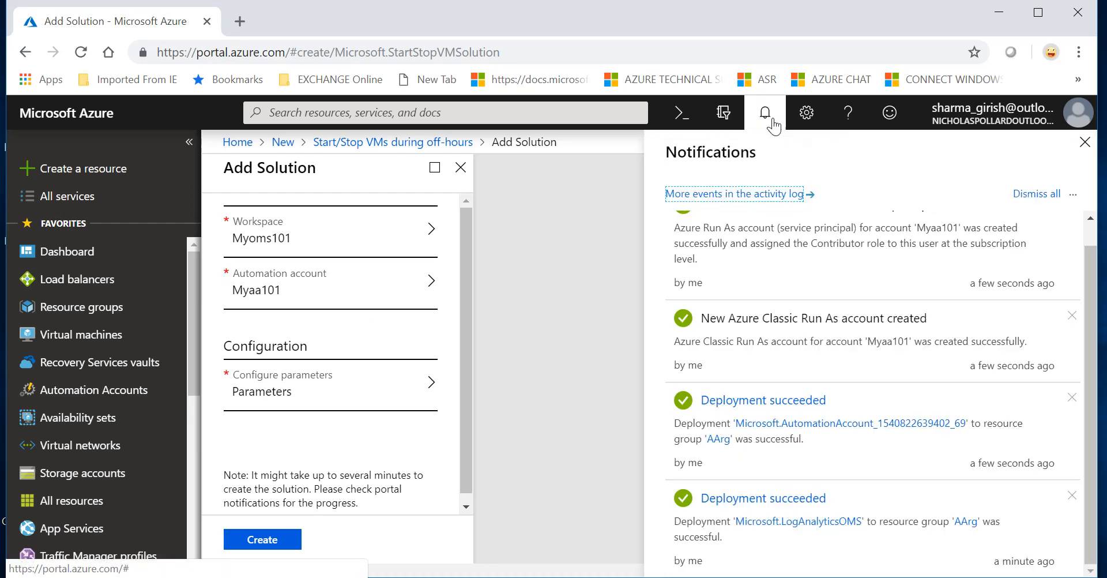
{"action": "scroll", "coordinate": [911, 326], "scroll_direction": "up", "scroll_amount": 1}
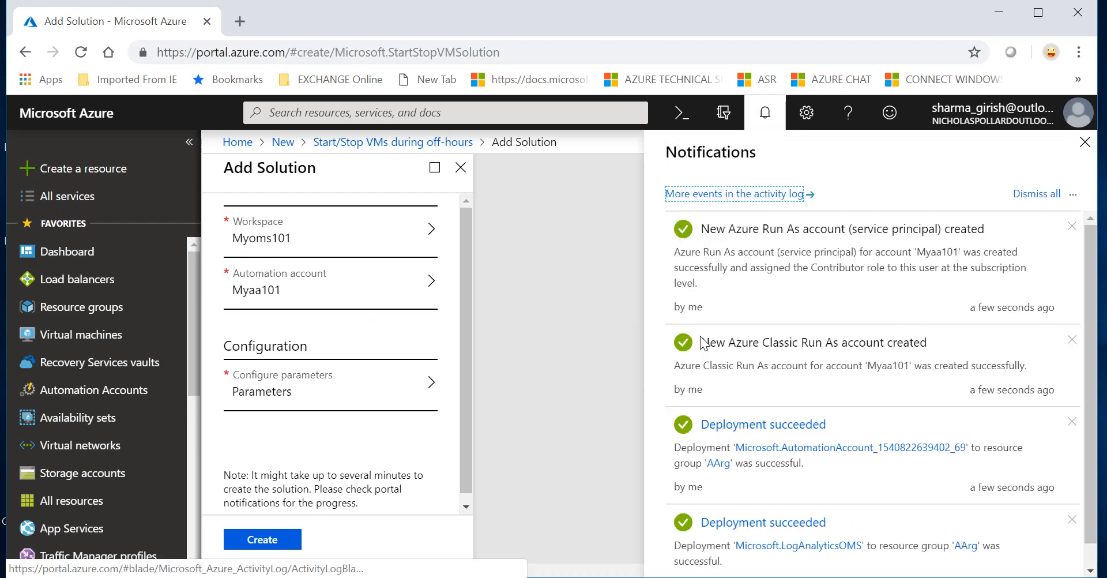
{"action": "left_click", "coordinate": [1084, 143]}
{"action": "left_click", "coordinate": [322, 377]}
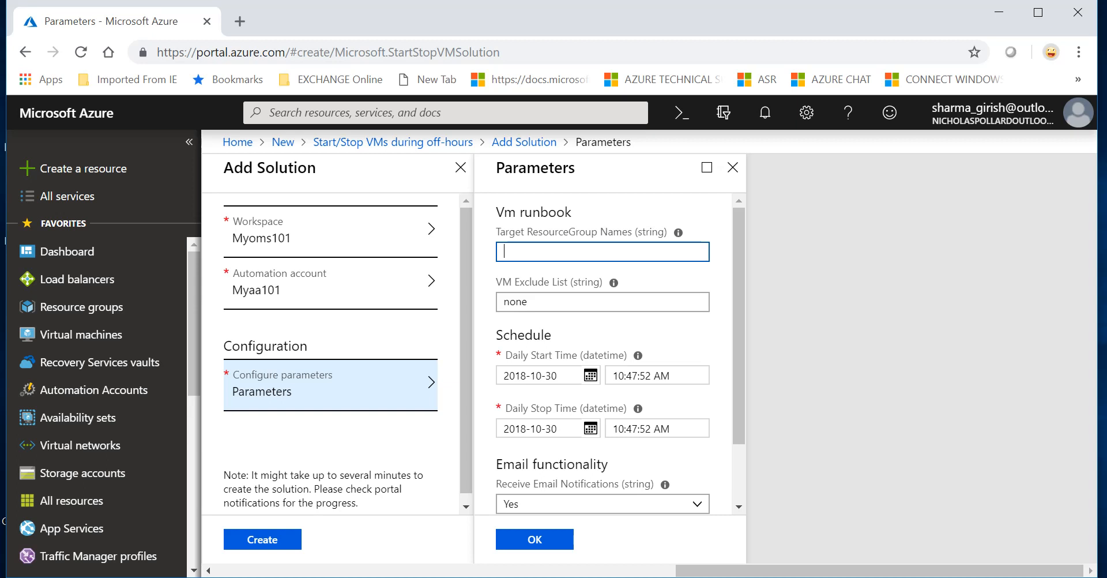
Step: Target resource group VMrg and set the daily start to 2018-10-30 at 7:00:00 AM
{"action": "type", "text": "VMrg"}
{"action": "key", "text": "Tab"}
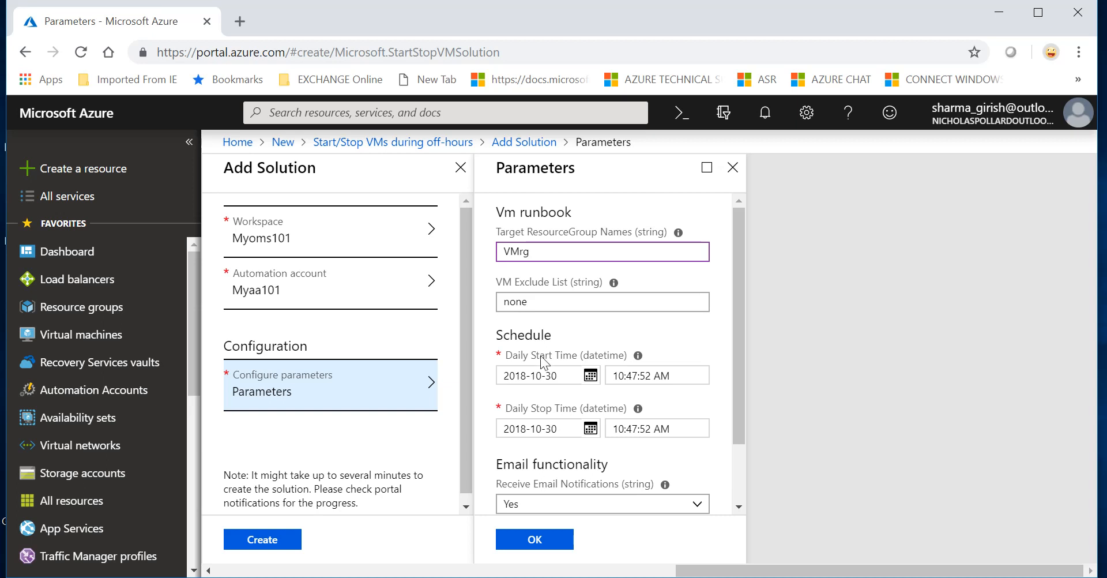
{"action": "left_click", "coordinate": [590, 375]}
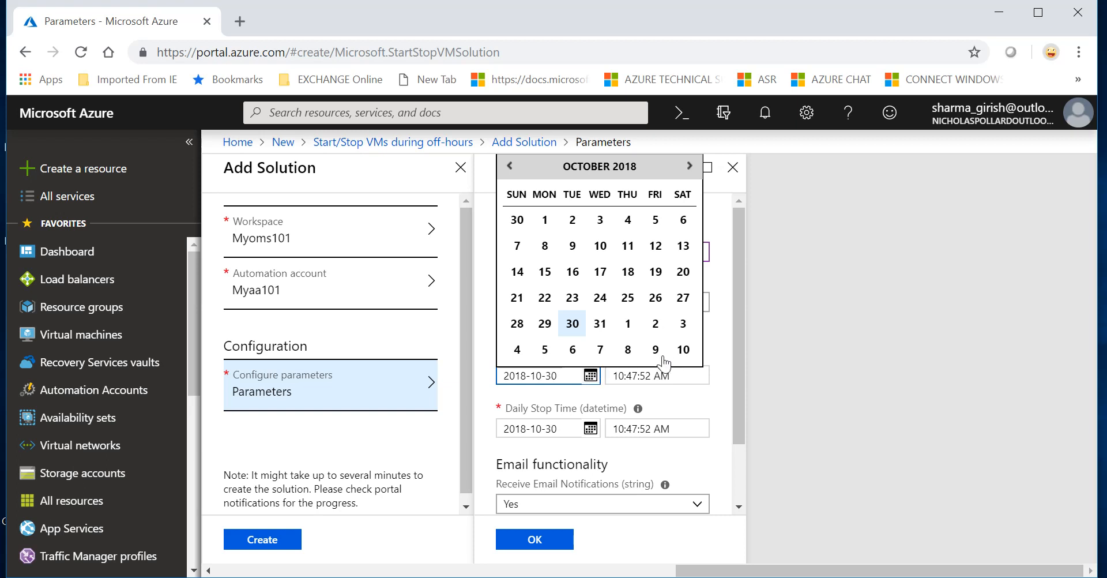
{"action": "left_click", "coordinate": [705, 406]}
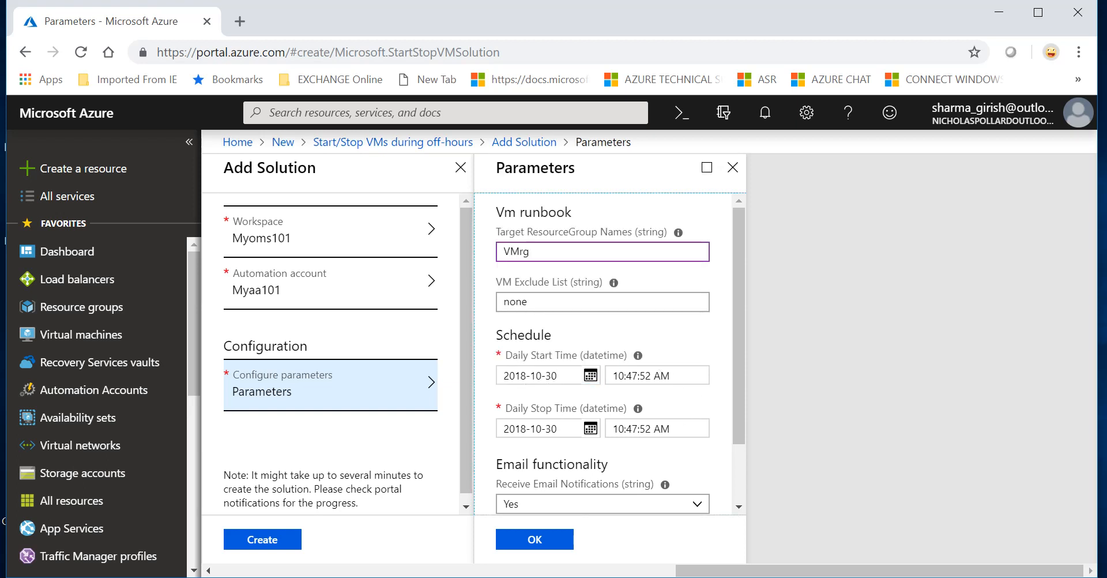
{"action": "left_click", "coordinate": [614, 375]}
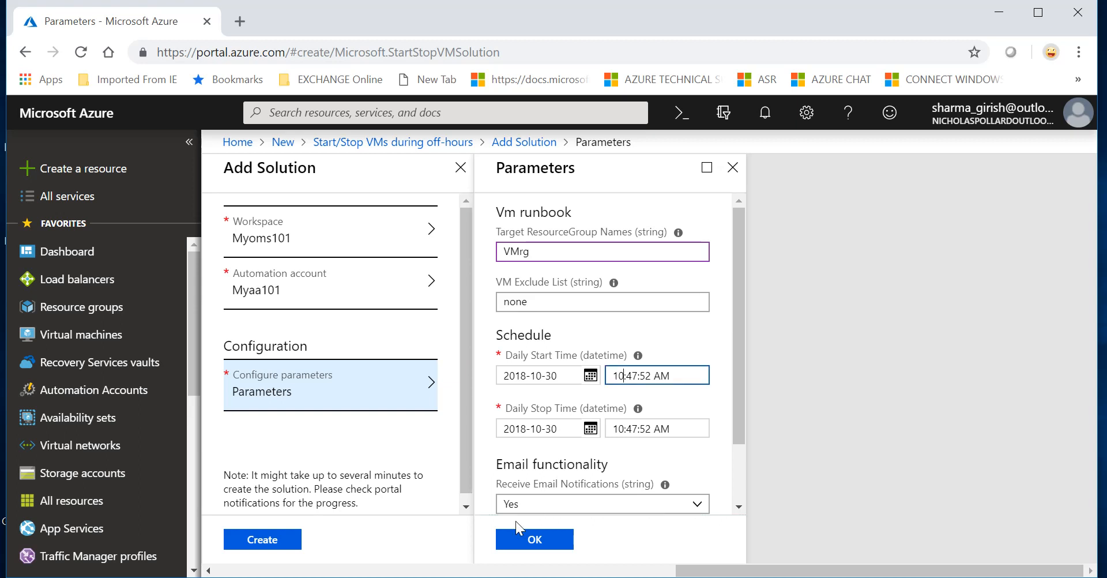
{"action": "key", "text": "BackSpace"}
{"action": "key", "text": "BackSpace"}
{"action": "type", "text": "7"}
{"action": "key", "text": "BackSpace"}
{"action": "key", "text": "BackSpace"}
{"action": "type", "text": "00"}
{"action": "key", "text": "BackSpace"}
{"action": "key", "text": "BackSpace"}
{"action": "type", "text": "00"}
{"action": "left_click", "coordinate": [625, 429]}
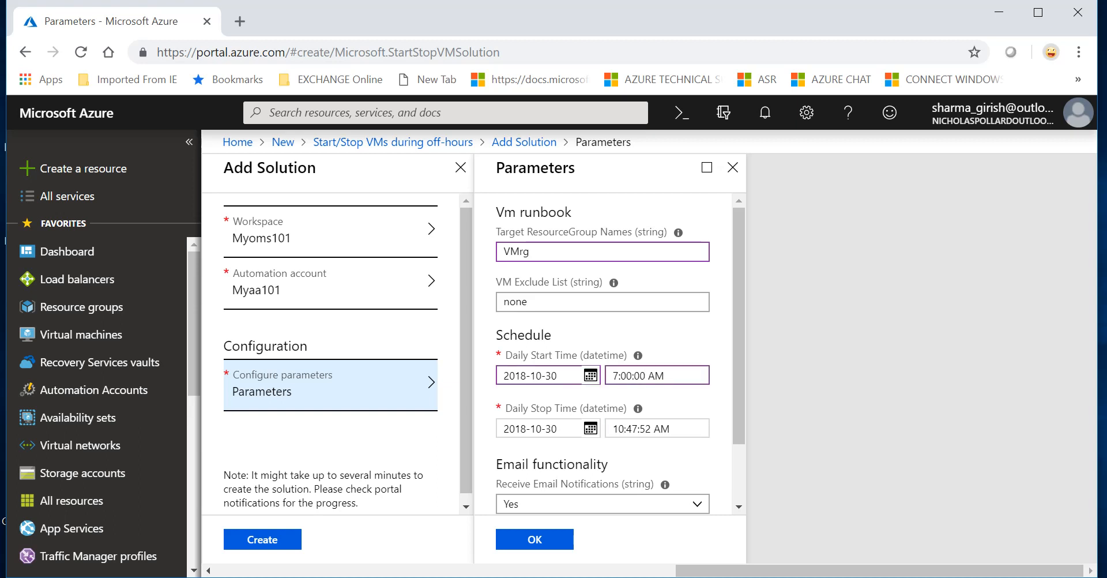
Step: Set the daily stop time to 9:00:00 PM, enter the notification email address, and confirm
{"action": "left_click", "coordinate": [625, 429]}
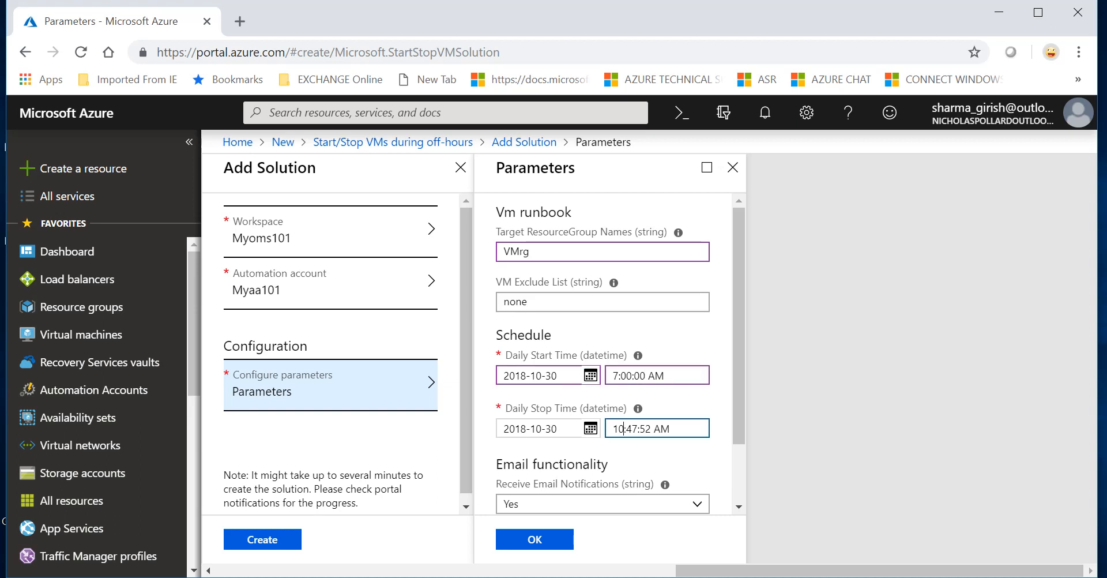
{"action": "key", "text": "BackSpace"}
{"action": "key", "text": "BackSpace"}
{"action": "type", "text": "9"}
{"action": "key", "text": "BackSpace"}
{"action": "key", "text": "BackSpace"}
{"action": "type", "text": "PM"}
{"action": "key", "text": "BackSpace"}
{"action": "key", "text": "BackSpace"}
{"action": "type", "text": "00"}
{"action": "key", "text": "BackSpace"}
{"action": "key", "text": "BackSpace"}
{"action": "type", "text": "00"}
{"action": "key", "text": "Tab"}
{"action": "key", "text": "Tab"}
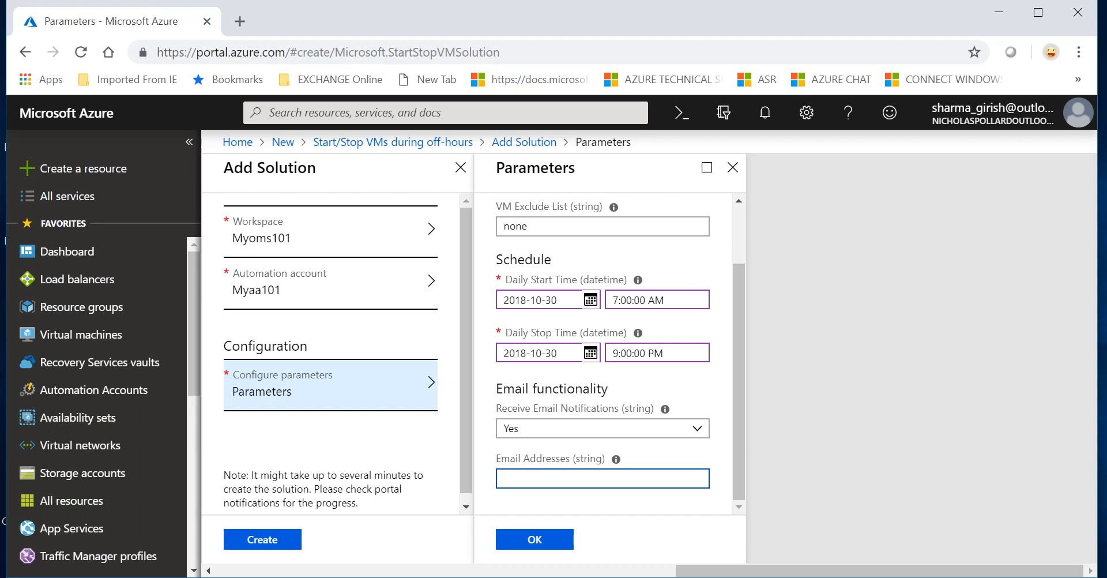
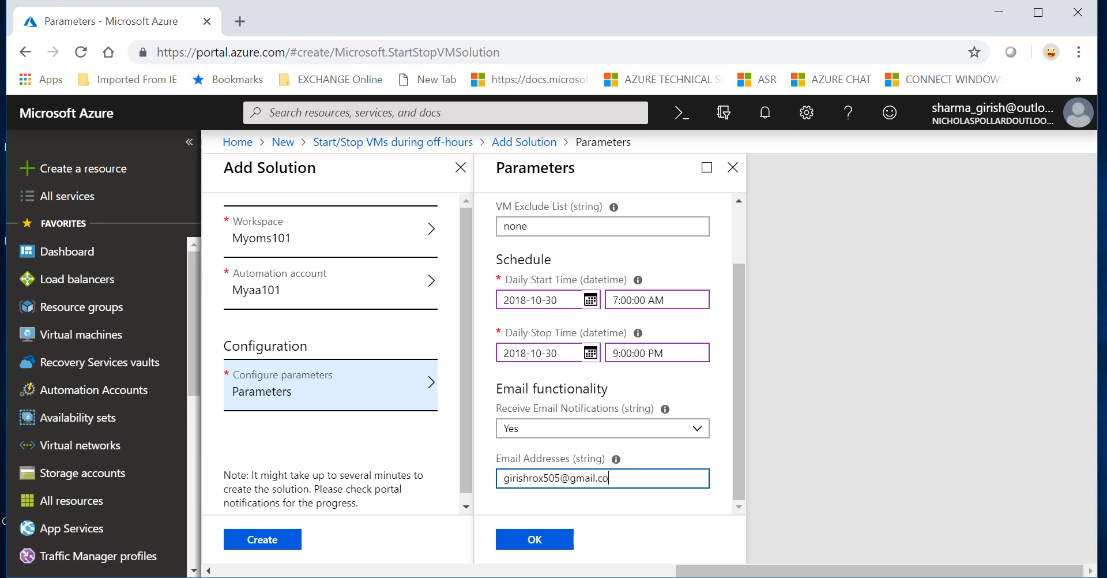
{"action": "left_click", "coordinate": [535, 539]}
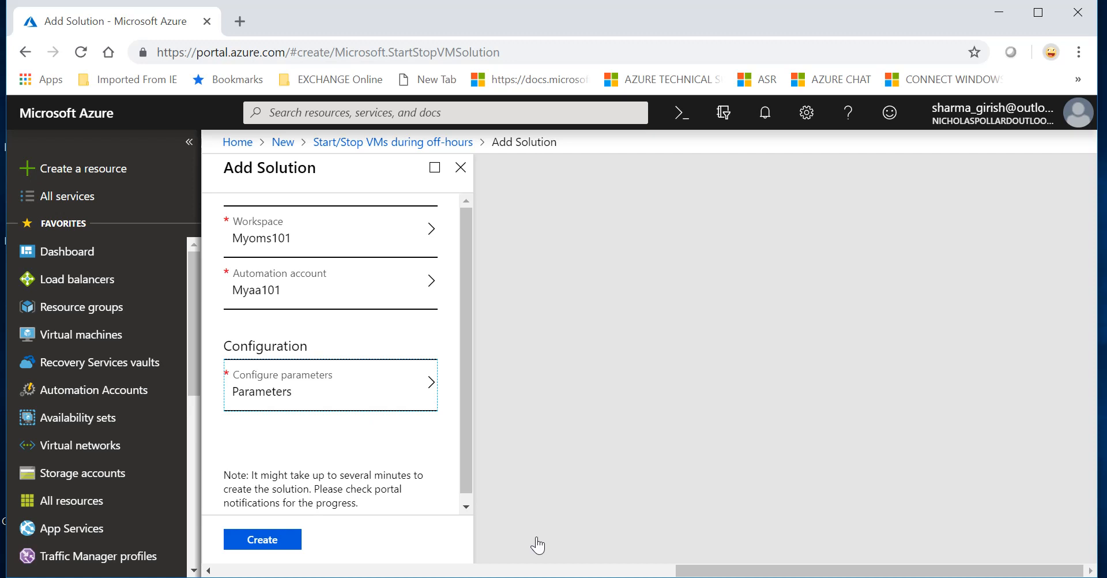
Step: Submit the Start/Stop VMs during off-hours solution for creation
{"action": "left_click", "coordinate": [261, 547]}
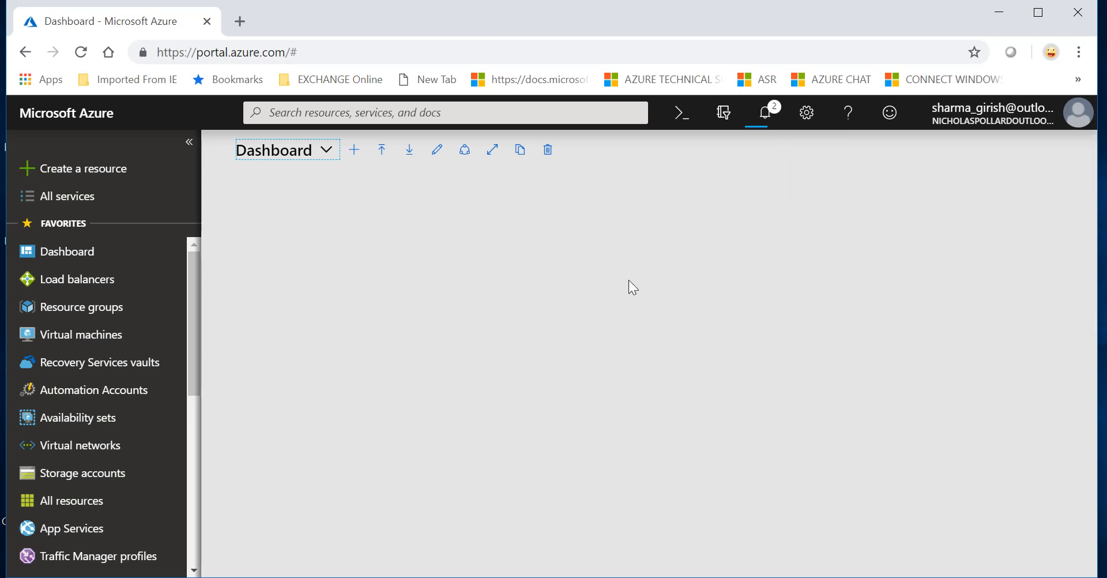
Step: Check the notifications for the solution's deployment progress
{"action": "left_click", "coordinate": [777, 121]}
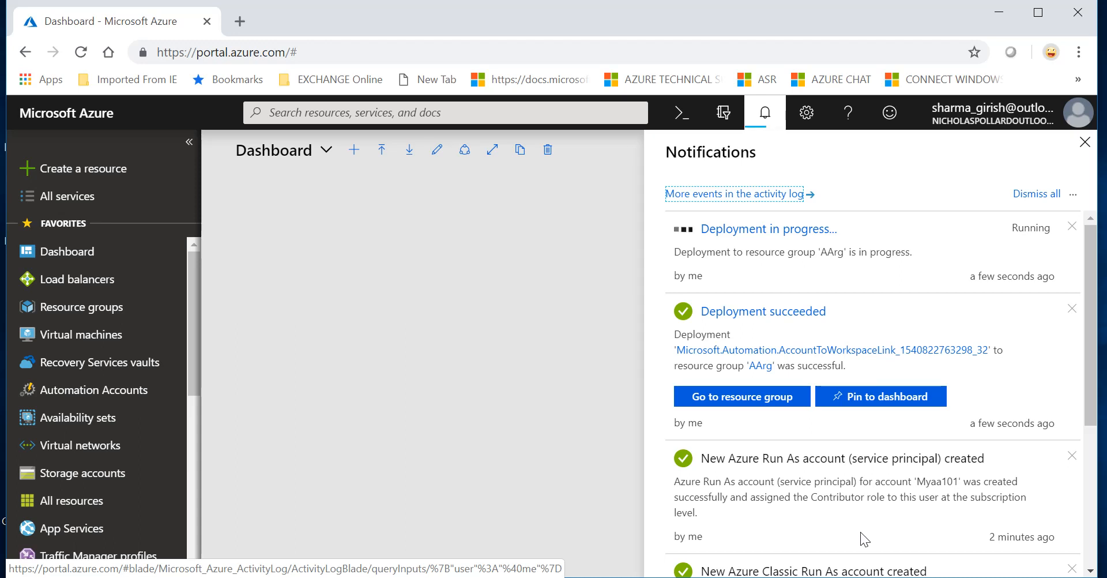
Step: Dismiss the Run As, Classic Run As and Deployment succeeded notifications, leaving the AArg deployment
{"action": "left_click", "coordinate": [1070, 456]}
{"action": "left_click", "coordinate": [1071, 456]}
{"action": "left_click", "coordinate": [1071, 457]}
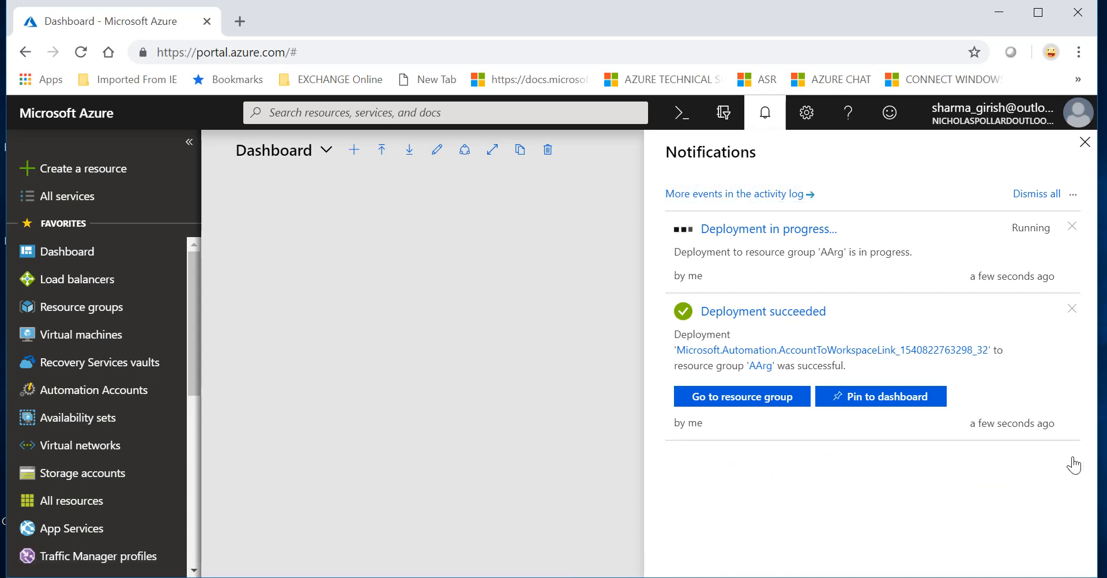
{"action": "double_click", "coordinate": [1070, 462]}
{"action": "left_click", "coordinate": [1070, 311]}
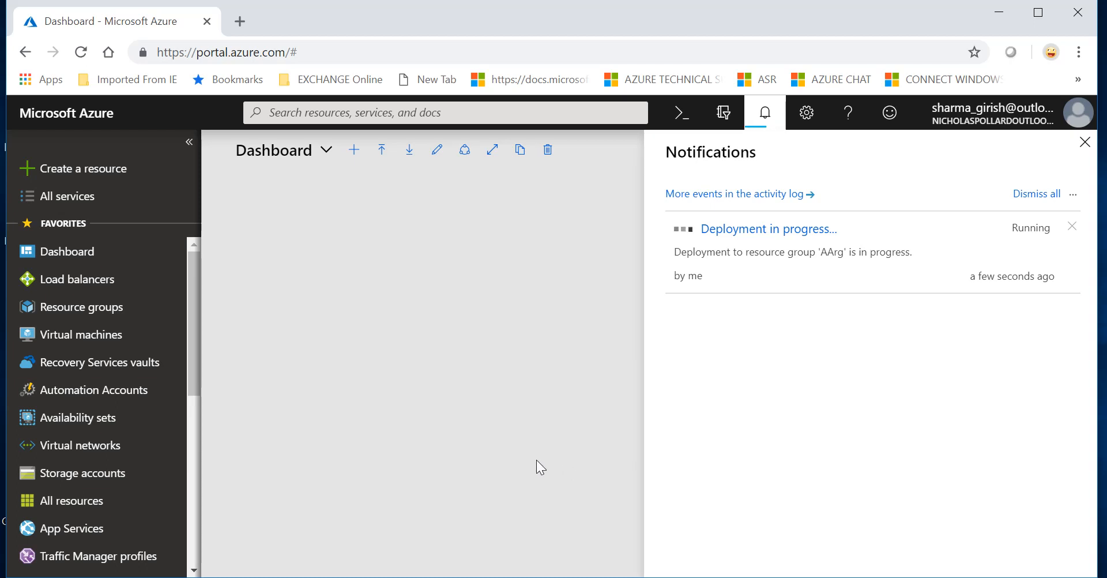
Step: Close notifications and go to the Virtual machines list showing VM1 stopped
{"action": "left_click", "coordinate": [1094, 138]}
{"action": "right_click", "coordinate": [455, 414]}
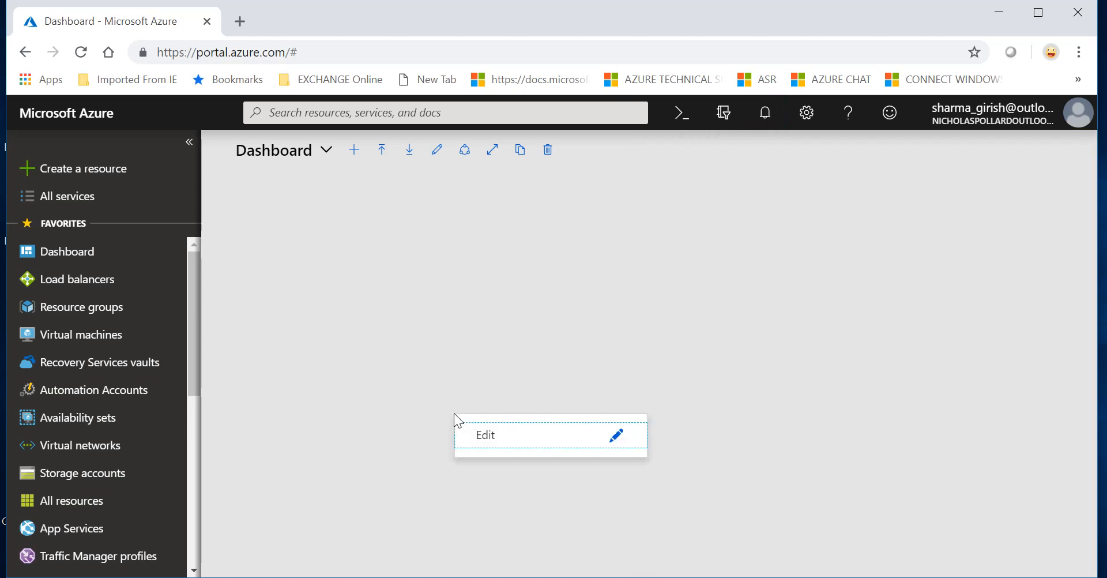
{"action": "left_click", "coordinate": [400, 376]}
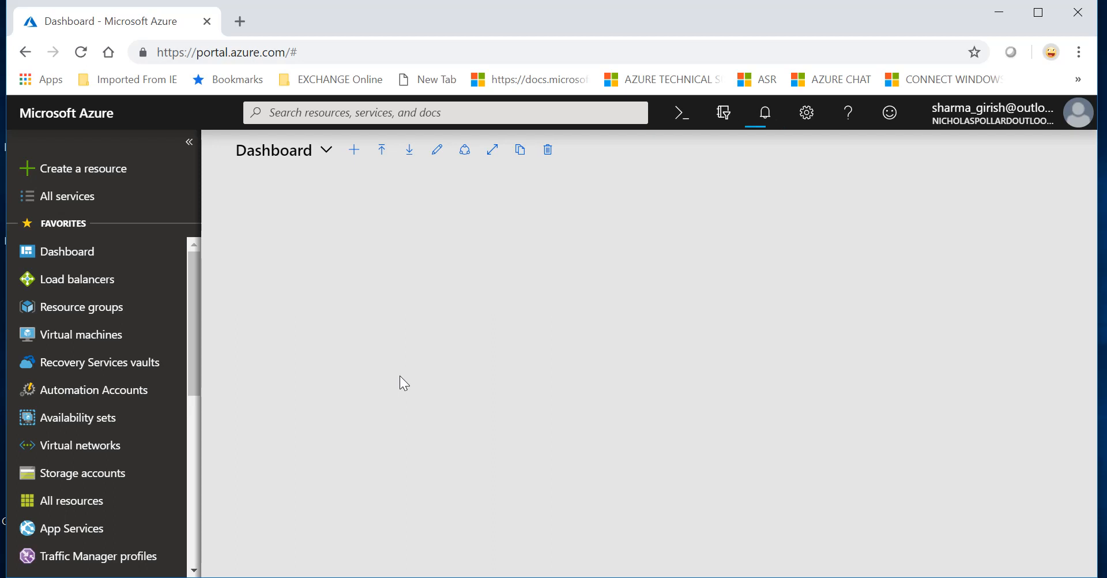
{"action": "left_click", "coordinate": [104, 340]}
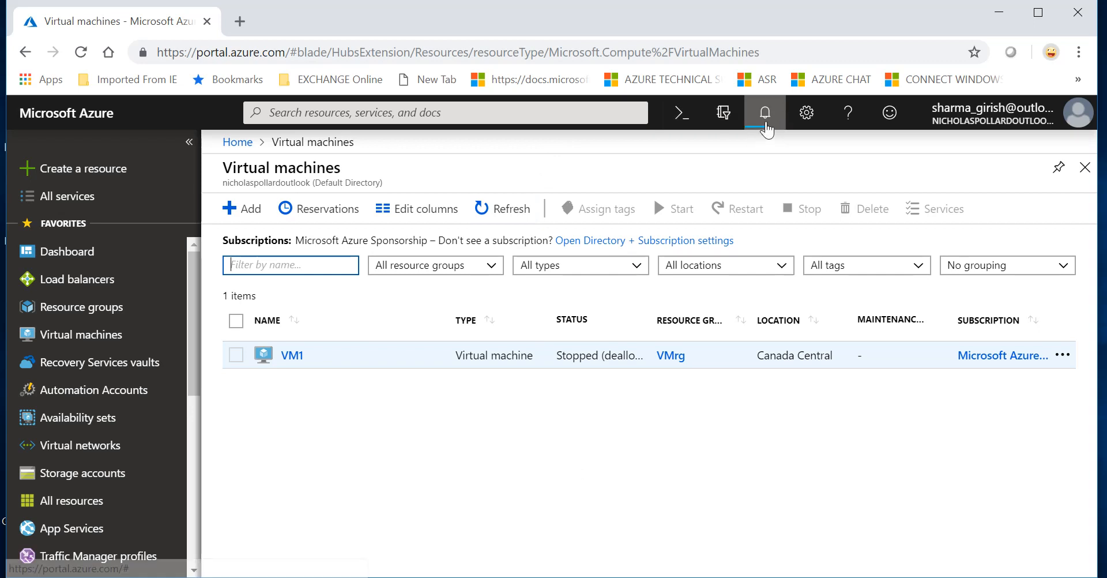
Step: Watch notifications until the AArg deployment succeeds, then dismiss them
{"action": "left_click", "coordinate": [766, 121]}
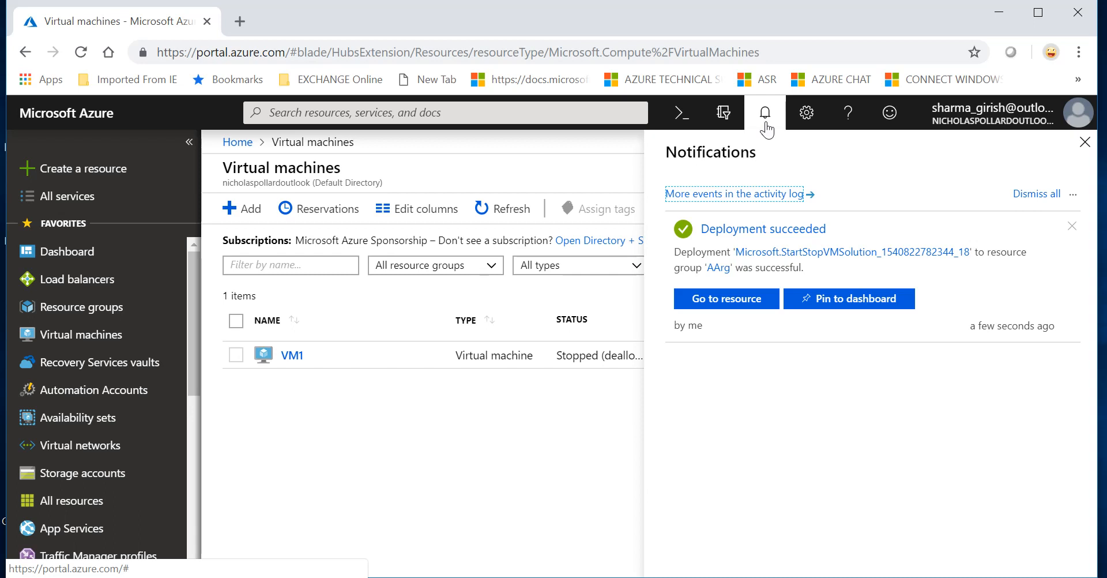
{"action": "left_click", "coordinate": [1087, 147]}
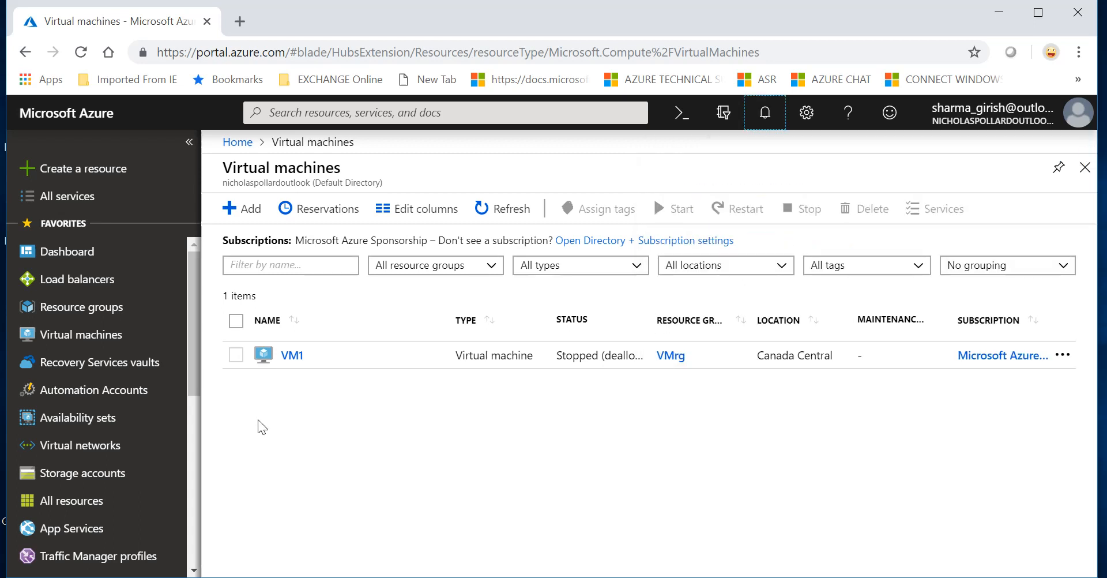
Step: Navigate Myaa101 > Runbooks > ScheduledStartStop_Parent > Schedules and open Scheduled-StartVM
{"action": "left_click", "coordinate": [131, 391]}
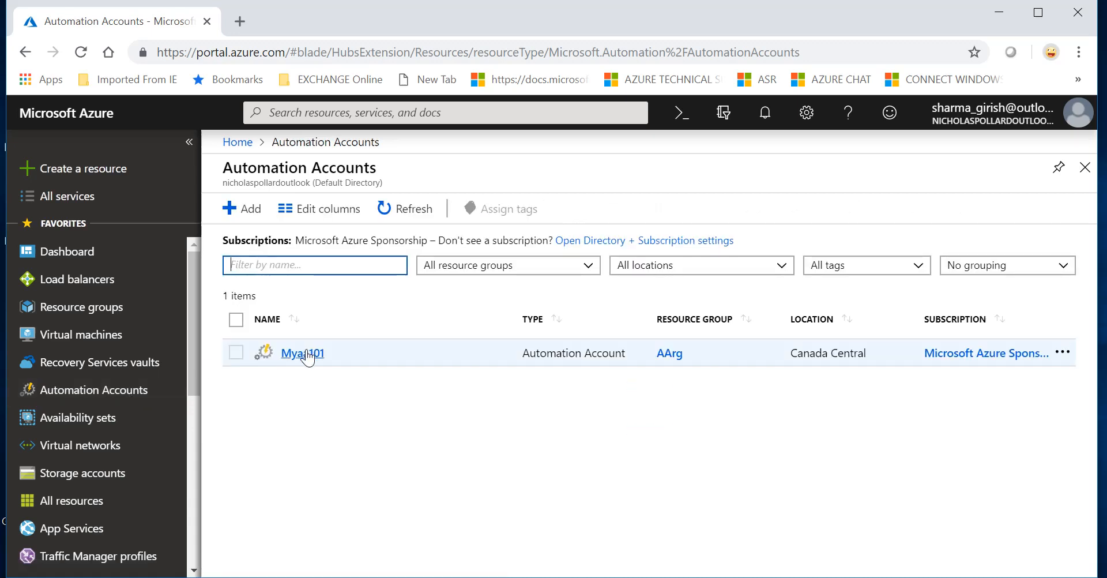
{"action": "left_click", "coordinate": [308, 353]}
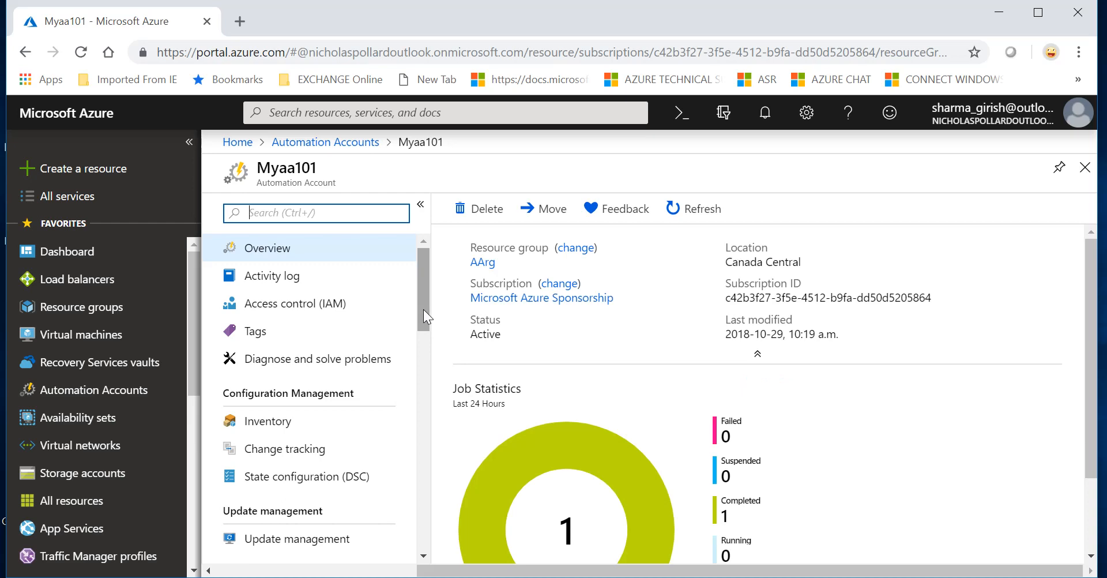
{"action": "left_click_drag", "start_coordinate": [423, 312], "coordinate": [423, 347]}
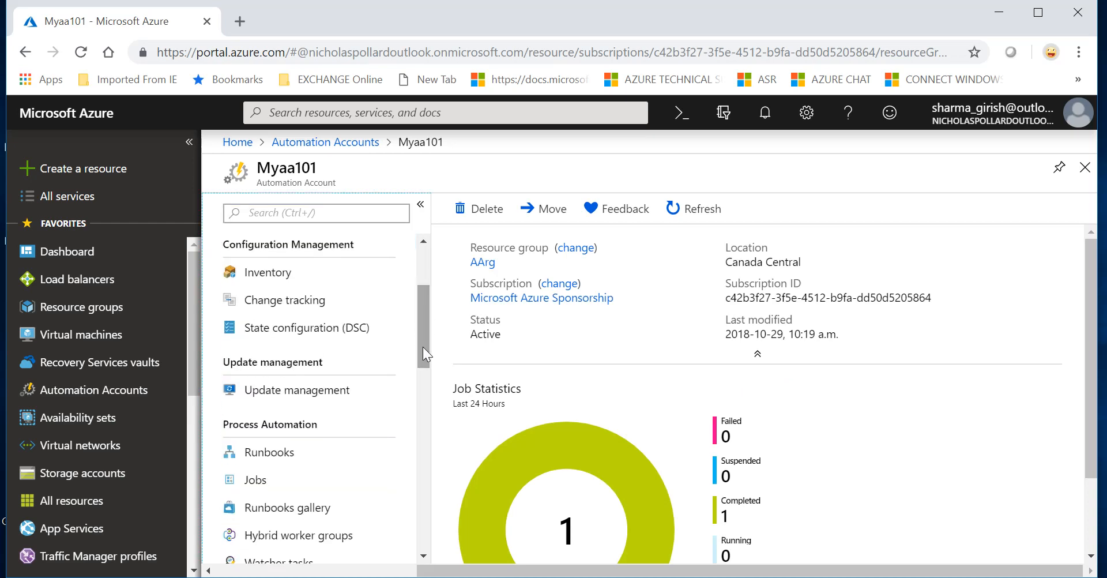
{"action": "left_click", "coordinate": [311, 455]}
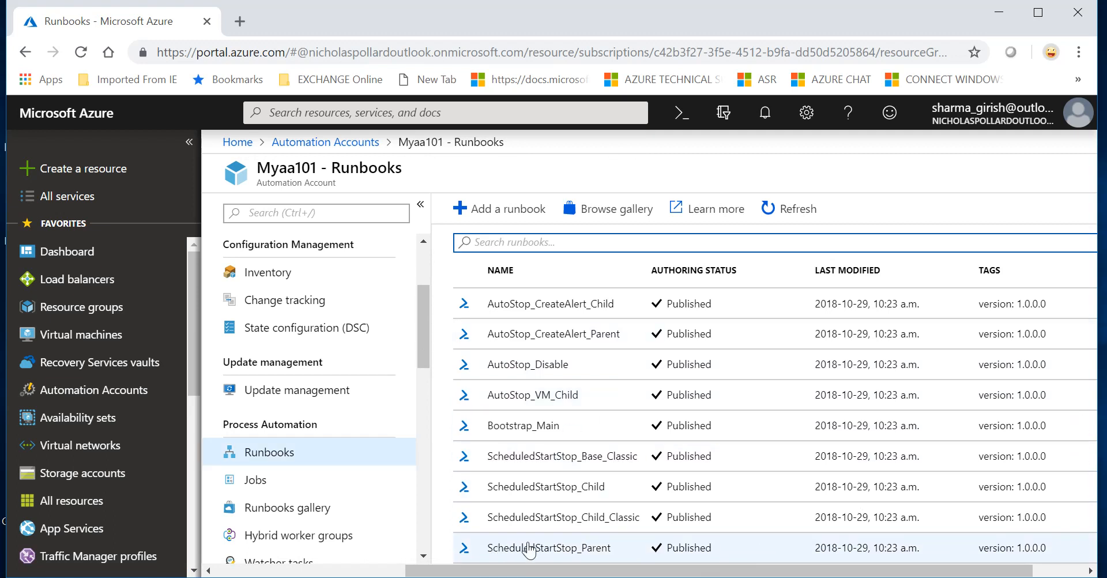
{"action": "left_click", "coordinate": [567, 552]}
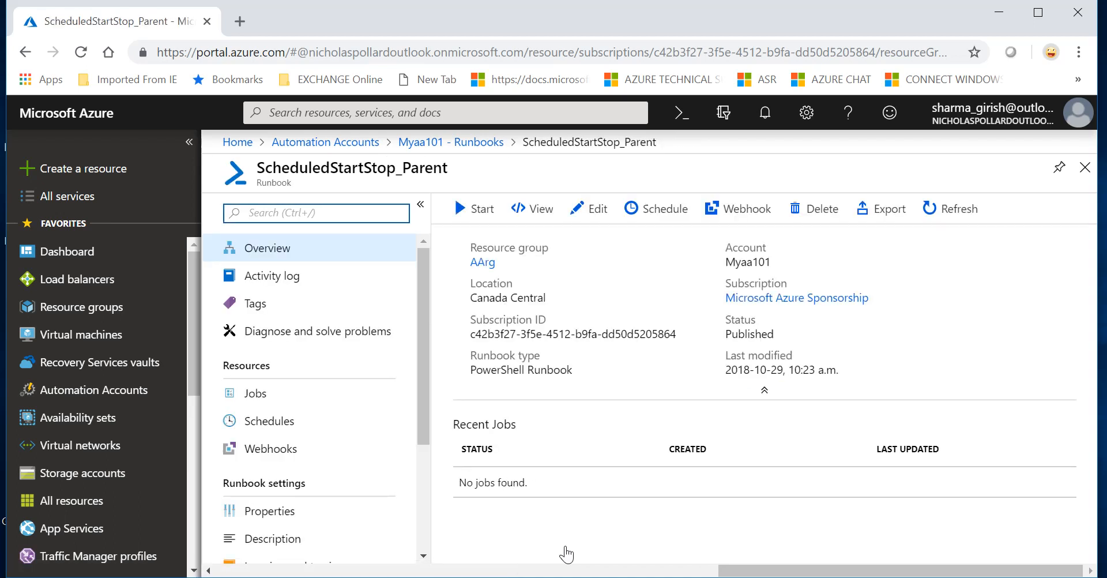
{"action": "left_click", "coordinate": [338, 422]}
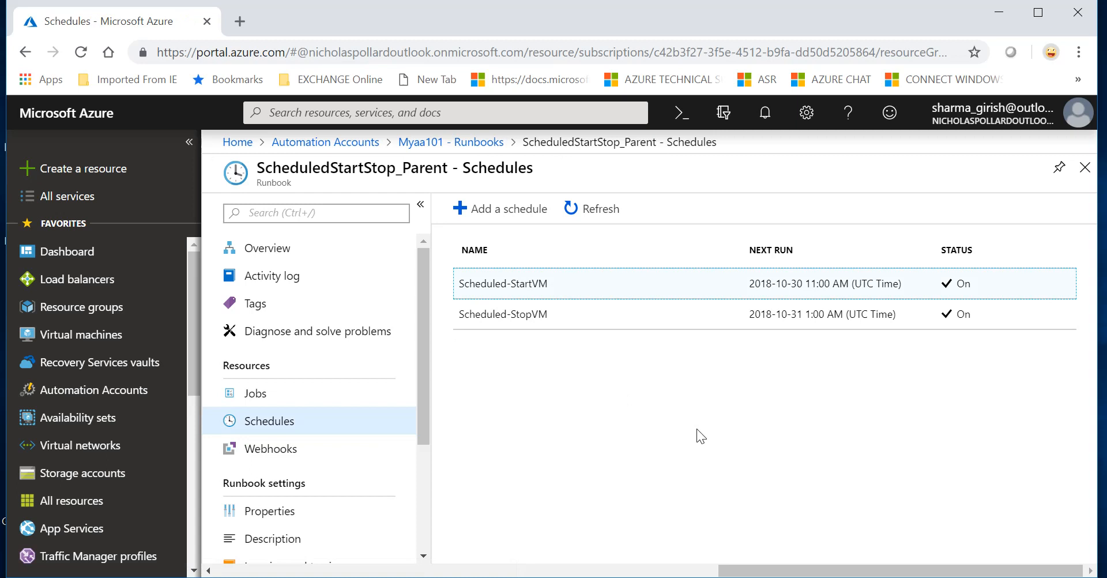
{"action": "left_click", "coordinate": [539, 284]}
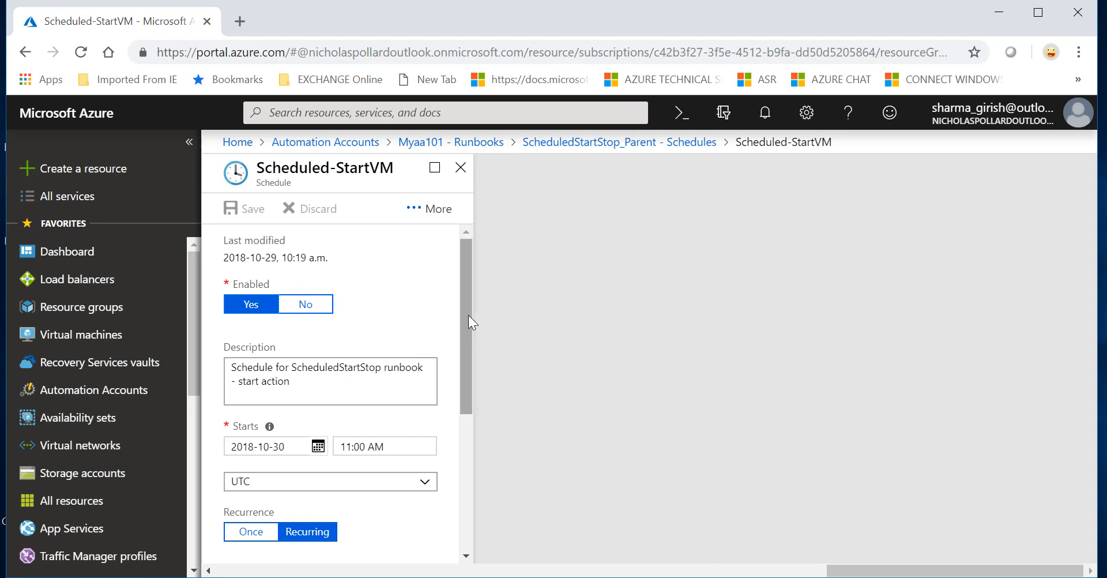
Step: Set the Scheduled-StartVM time zone to Canada - Eastern Time (Toronto)
{"action": "left_click_drag", "start_coordinate": [469, 315], "coordinate": [469, 340]}
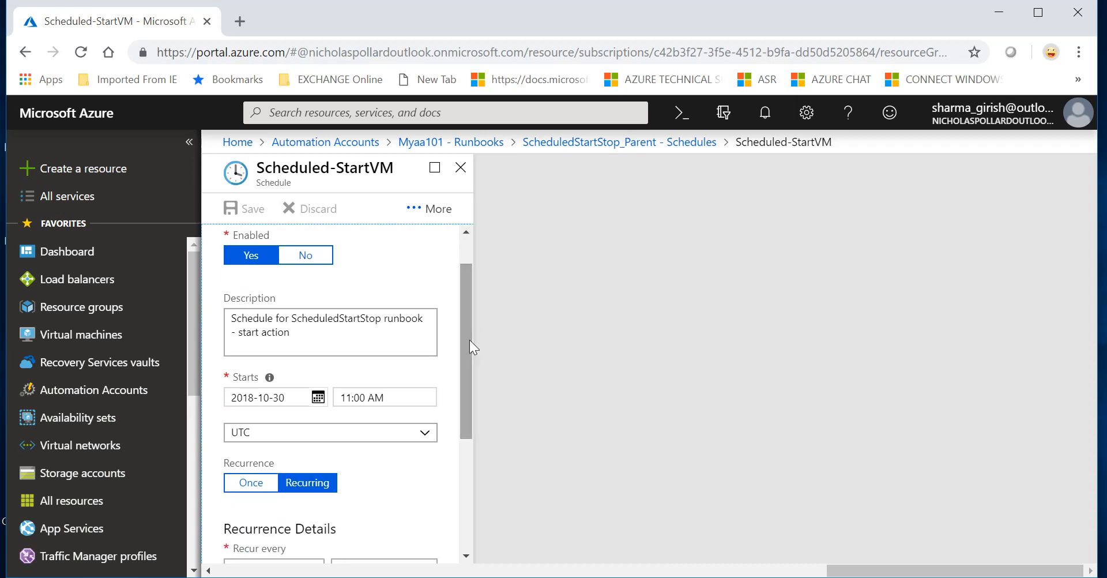
{"action": "left_click", "coordinate": [417, 440]}
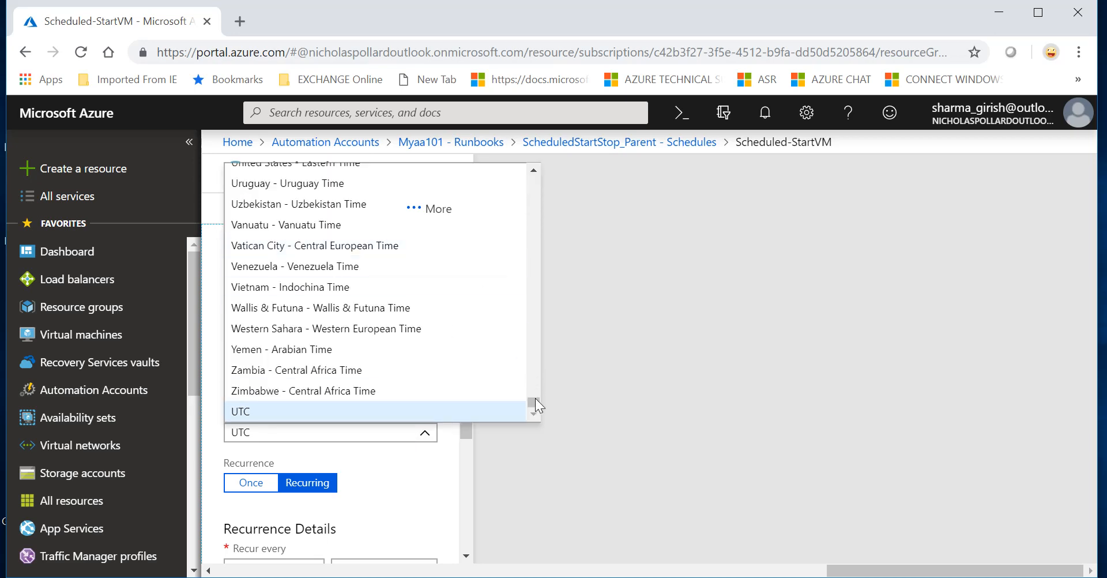
{"action": "left_click_drag", "start_coordinate": [533, 400], "coordinate": [521, 223]}
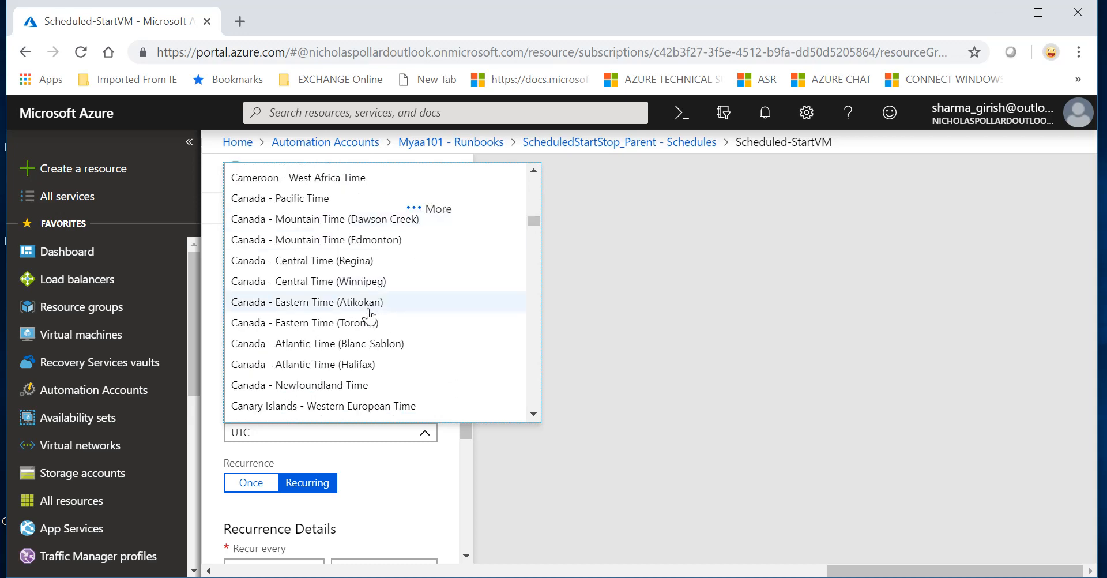
{"action": "left_click", "coordinate": [358, 323]}
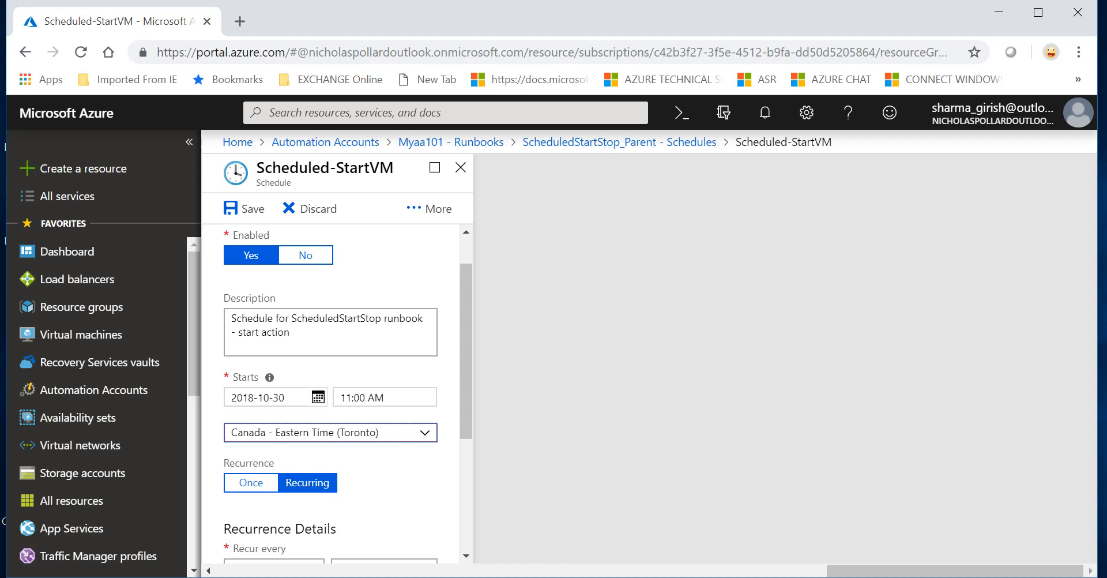
Step: Change the start time to 7:00 AM and make the schedule run once
{"action": "left_click", "coordinate": [343, 397]}
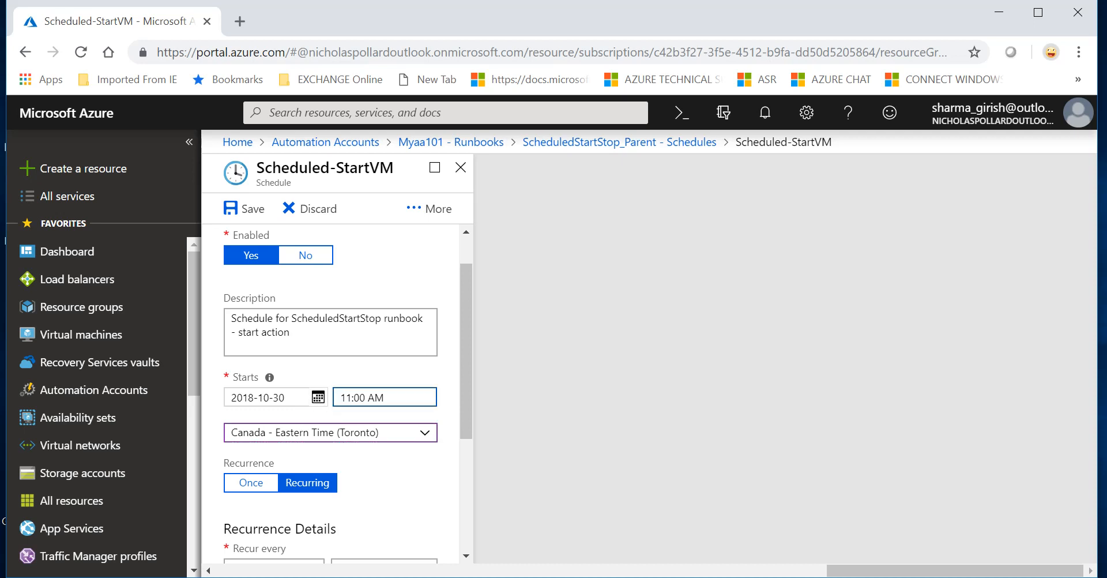
{"action": "key", "text": "BackSpace"}
{"action": "key", "text": "BackSpace"}
{"action": "type", "text": "7"}
{"action": "key", "text": "BackSpace"}
{"action": "key", "text": "BackSpace"}
{"action": "type", "text": "7"}
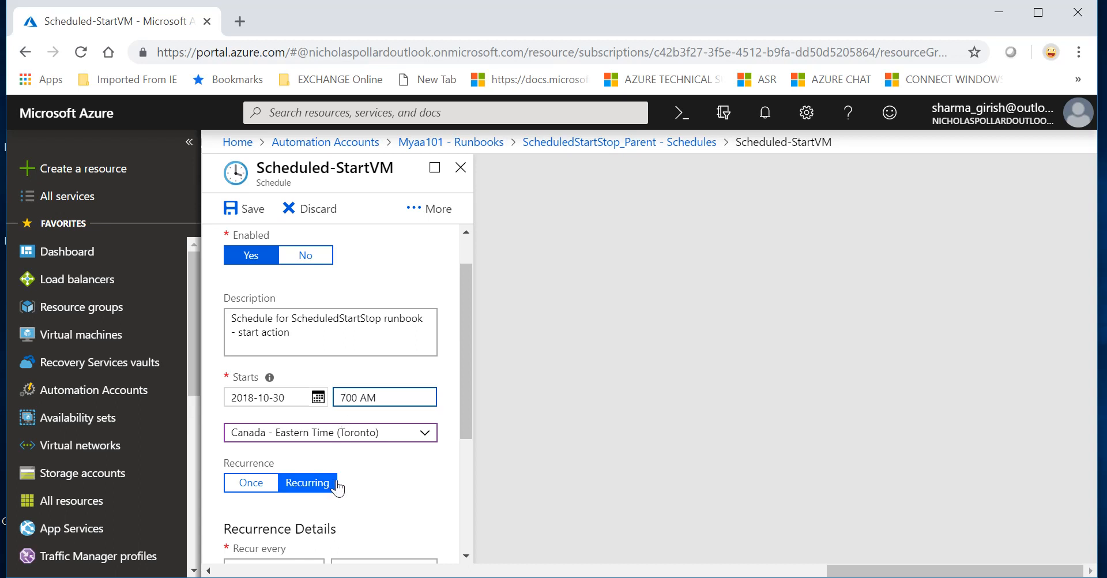
{"action": "type", "text": ":"}
{"action": "scroll", "coordinate": [378, 462], "scroll_direction": "down", "scroll_amount": 1}
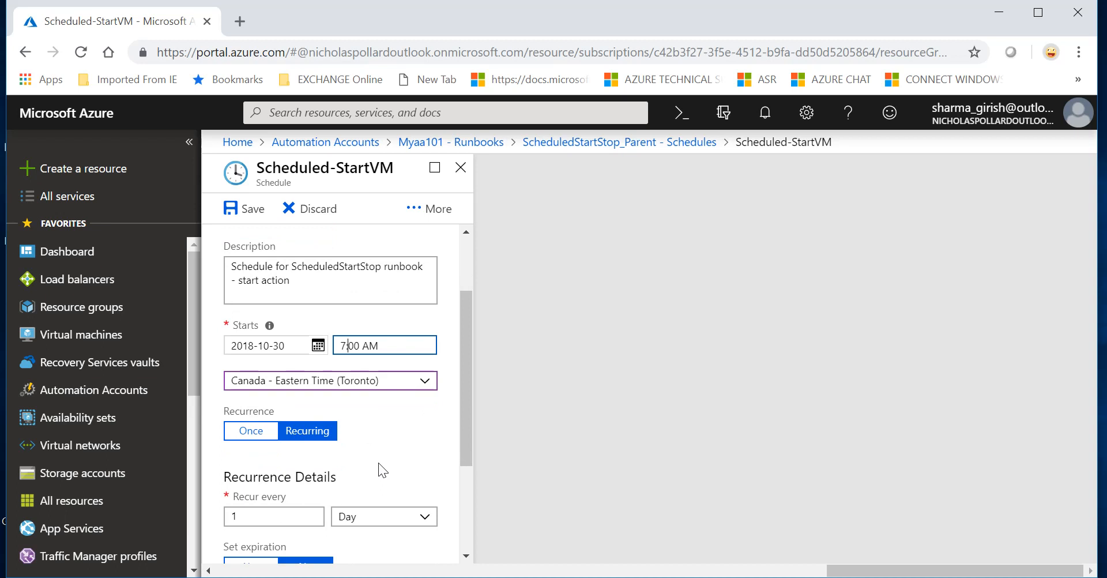
{"action": "left_click", "coordinate": [252, 436]}
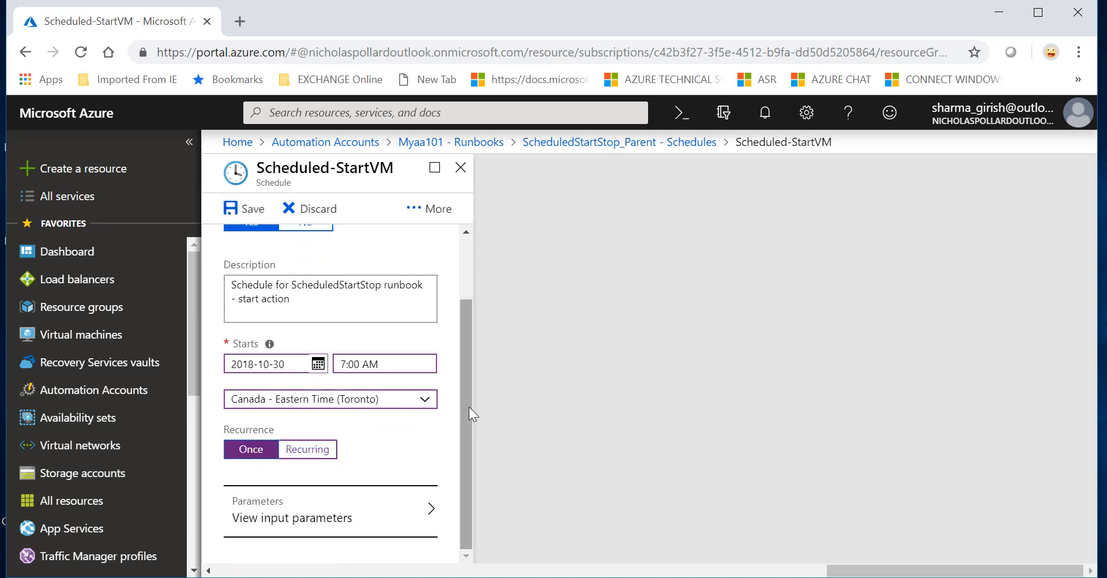
Step: Review the schedule's input parameters, then save the Scheduled-StartVM schedule
{"action": "left_click", "coordinate": [388, 532]}
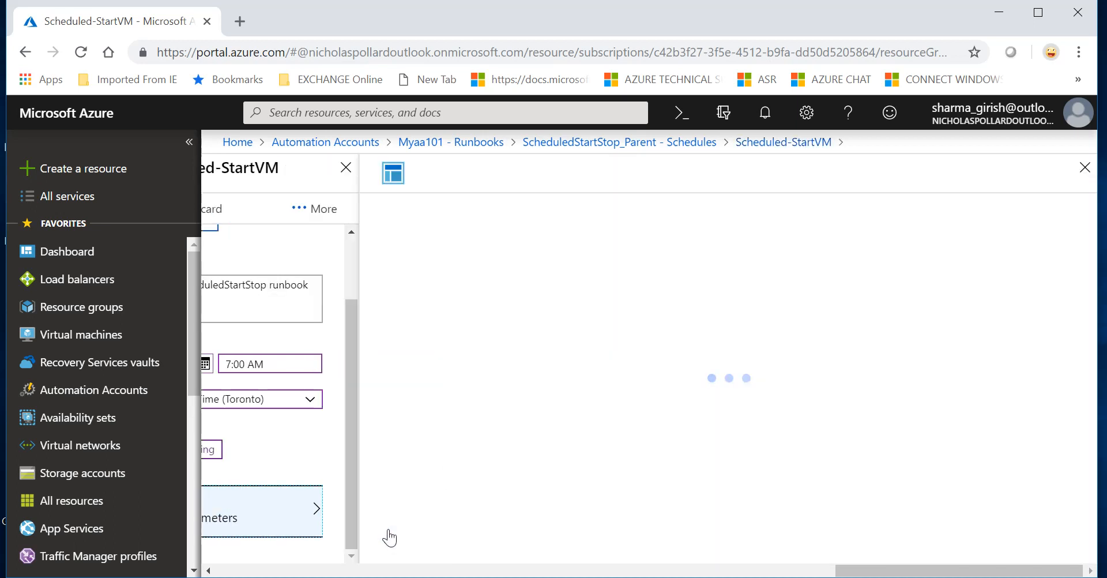
{"action": "left_click", "coordinate": [1085, 168]}
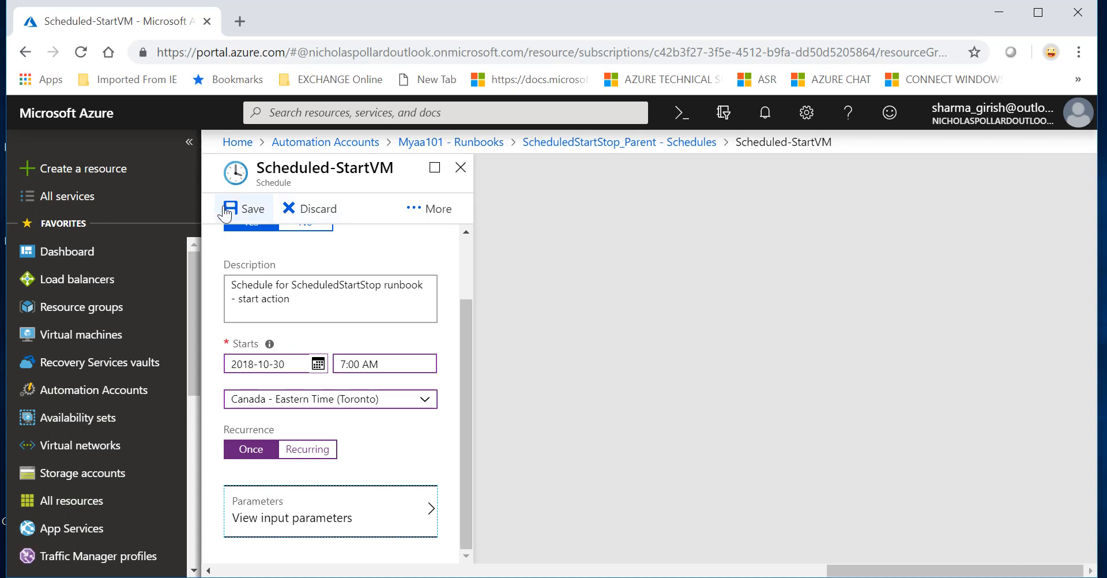
{"action": "left_click", "coordinate": [243, 208]}
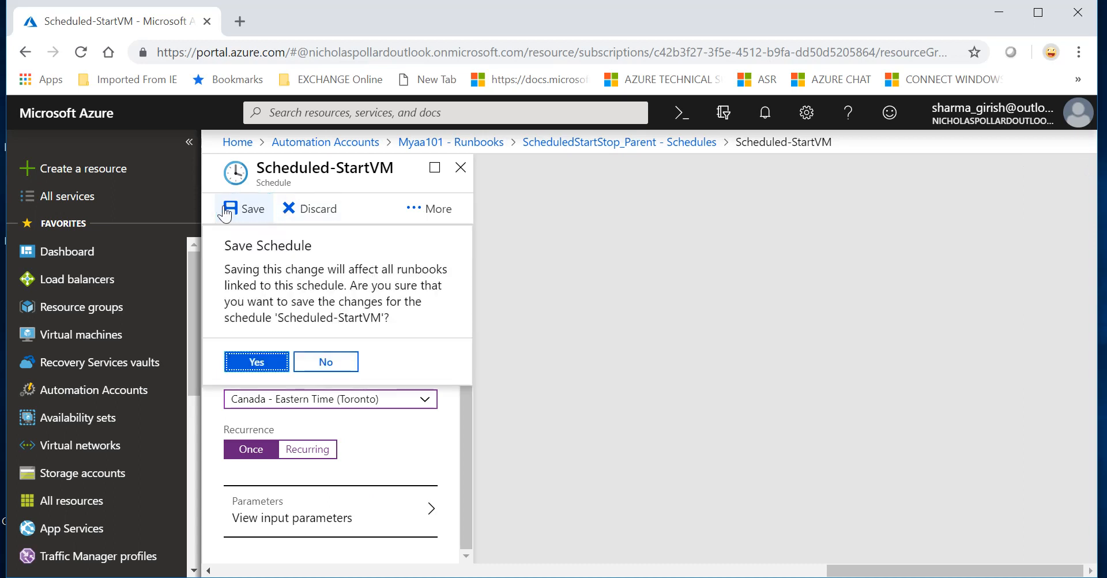
Step: Confirm saving Scheduled-StartVM and go to the Scheduled-StopVM schedule from the Schedules list
{"action": "left_click", "coordinate": [257, 363]}
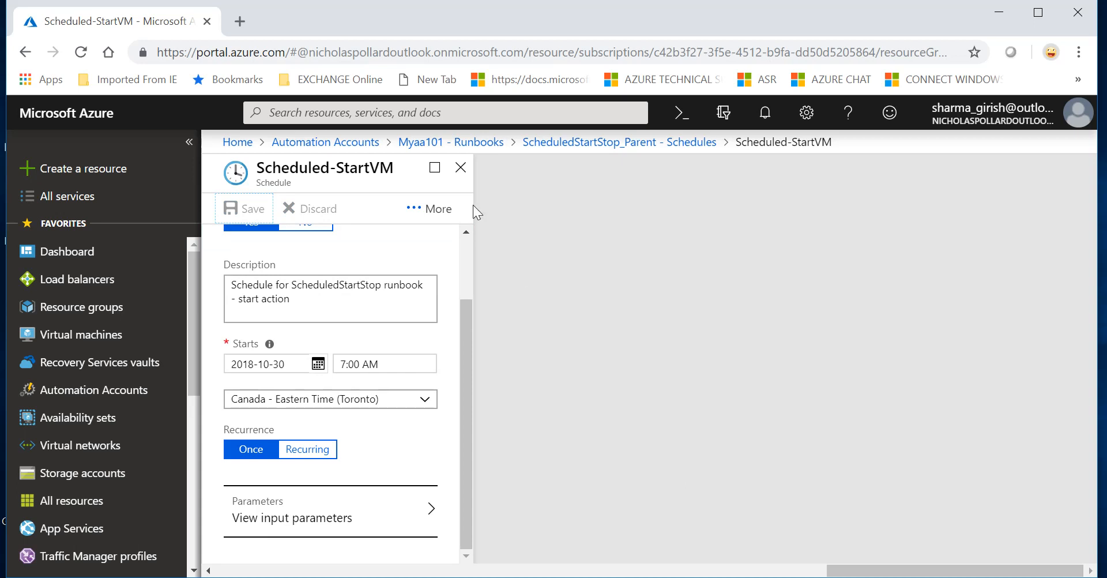
{"action": "left_click", "coordinate": [461, 169]}
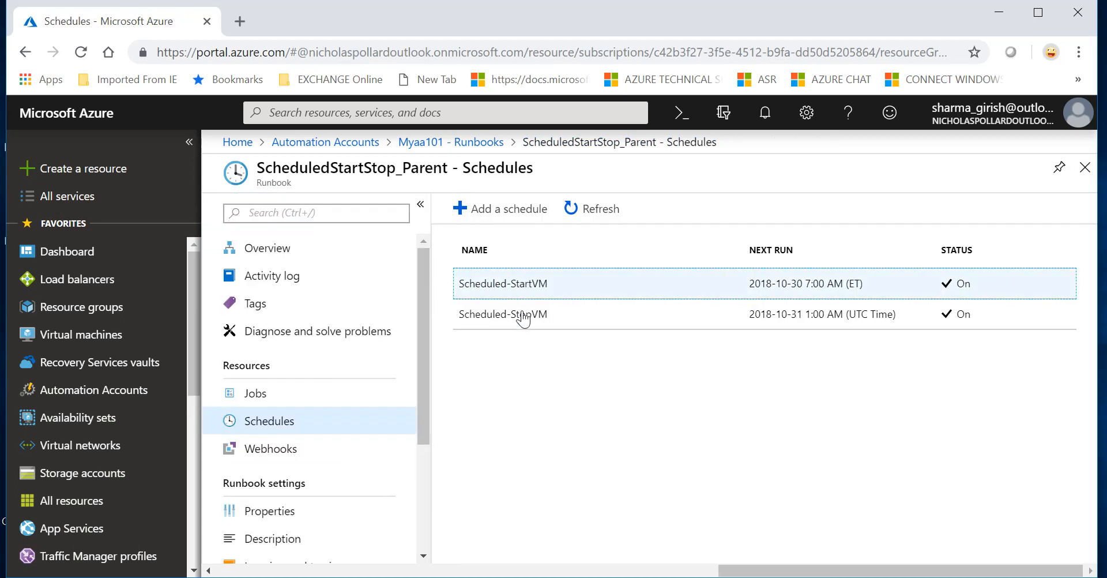
{"action": "left_click", "coordinate": [518, 324]}
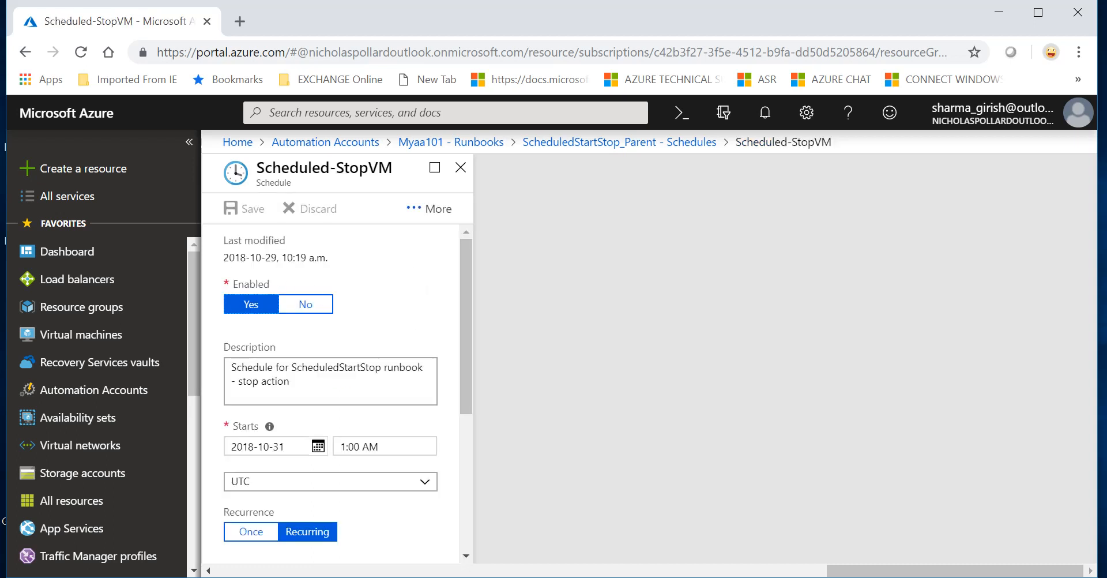
Step: Change the Scheduled-StopVM start time to 9:00 PM
{"action": "left_click", "coordinate": [385, 446]}
{"action": "key", "text": "BackSpace"}
{"action": "key", "text": "BackSpace"}
{"action": "key", "text": "BackSpace"}
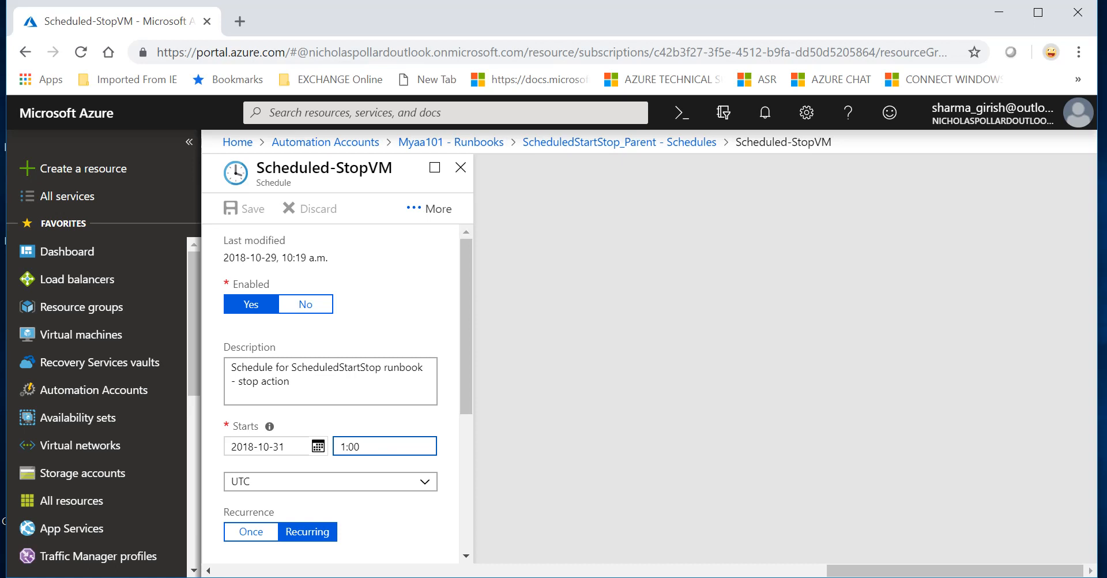
{"action": "type", "text": "PM"}
{"action": "key", "text": "BackSpace"}
{"action": "type", "text": "9"}
Step: Set the Scheduled-StopVM time zone to Canada - Eastern Time (Toronto)
{"action": "left_click", "coordinate": [425, 488]}
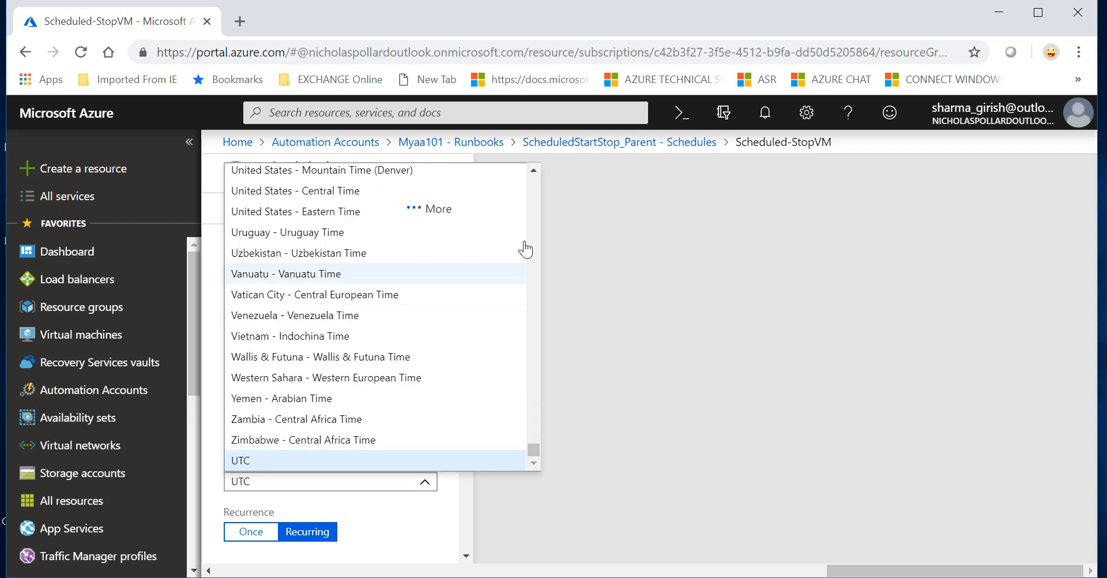
{"action": "scroll", "coordinate": [534, 220], "scroll_direction": "up", "scroll_amount": 20}
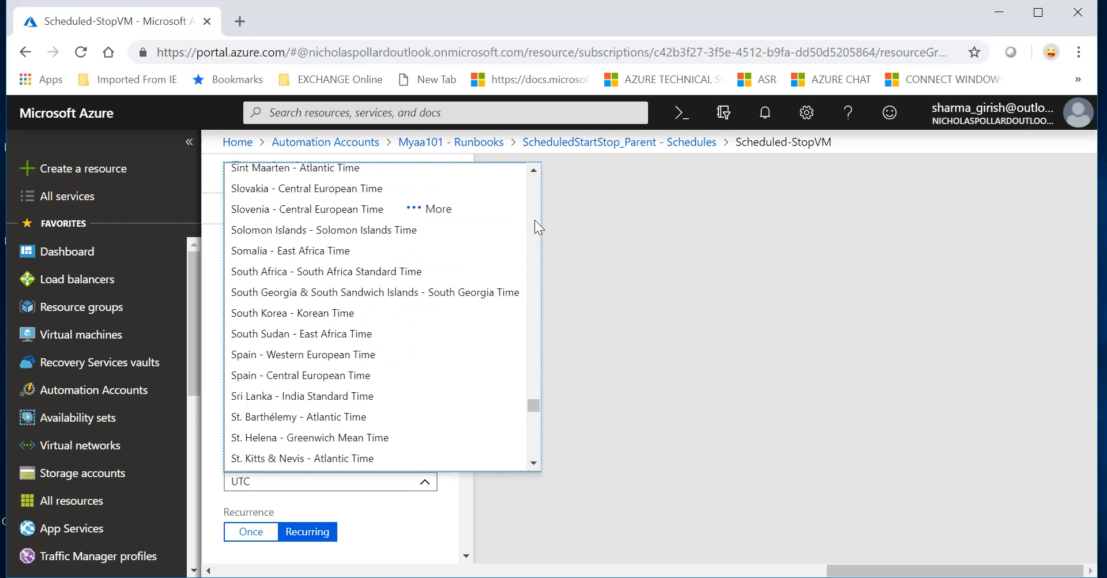
{"action": "scroll", "coordinate": [534, 220], "scroll_direction": "up", "scroll_amount": 20}
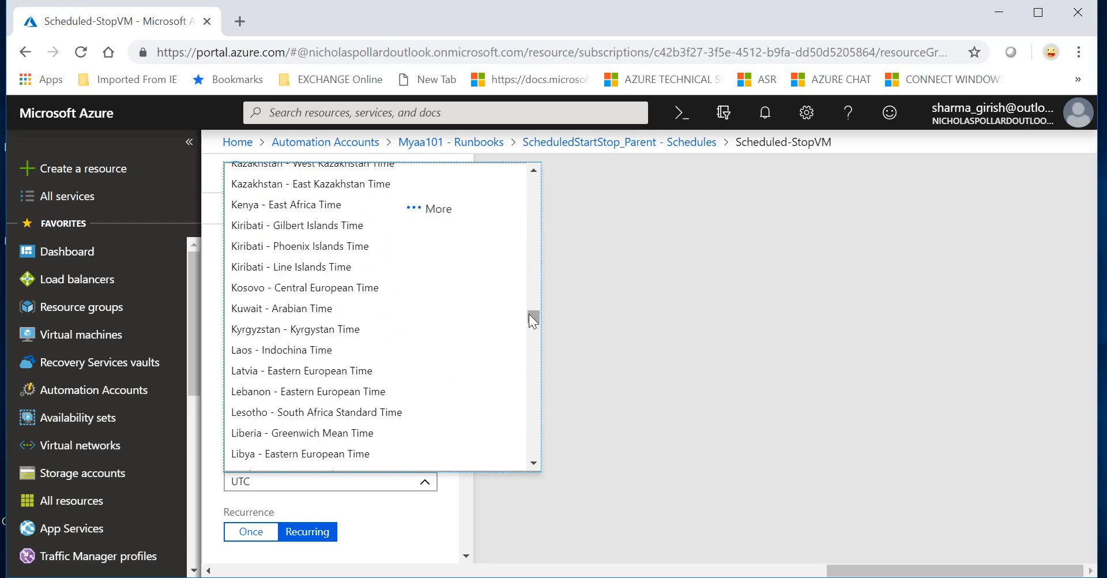
{"action": "left_click_drag", "start_coordinate": [528, 313], "coordinate": [529, 227]}
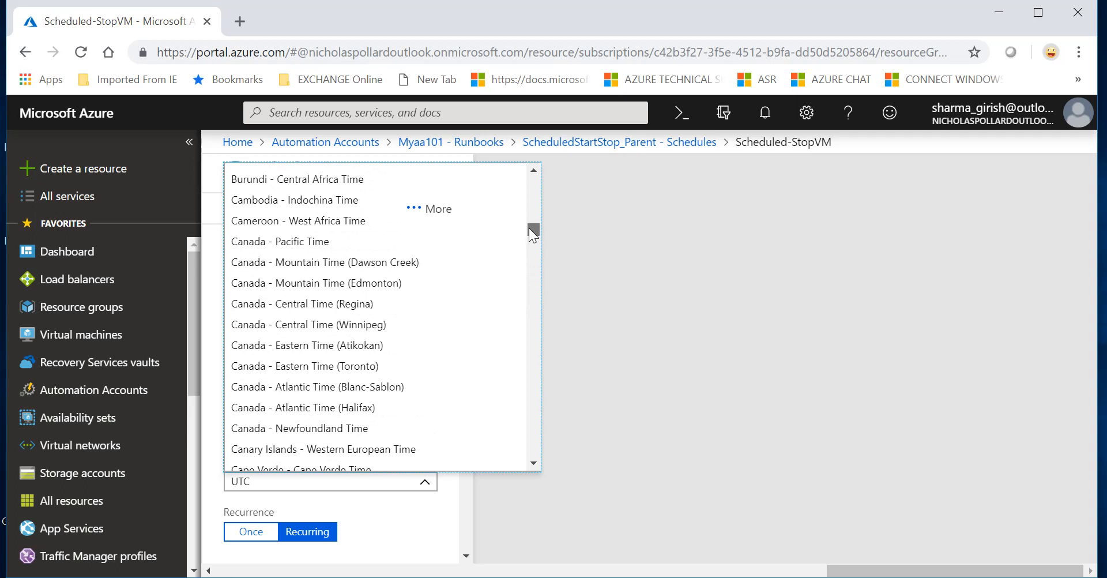
{"action": "left_click", "coordinate": [357, 366]}
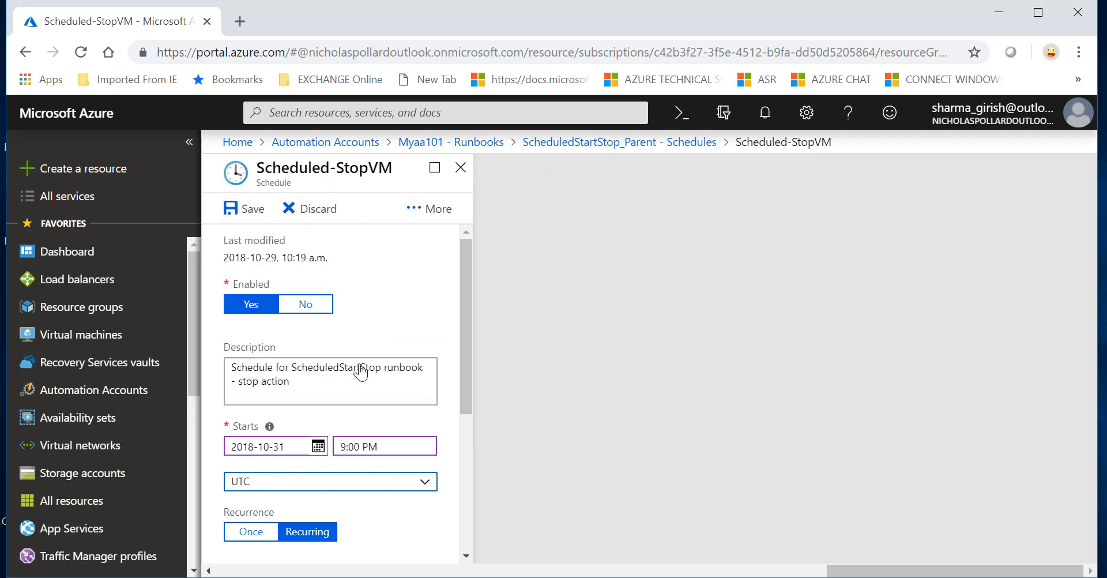
{"action": "left_click", "coordinate": [420, 531]}
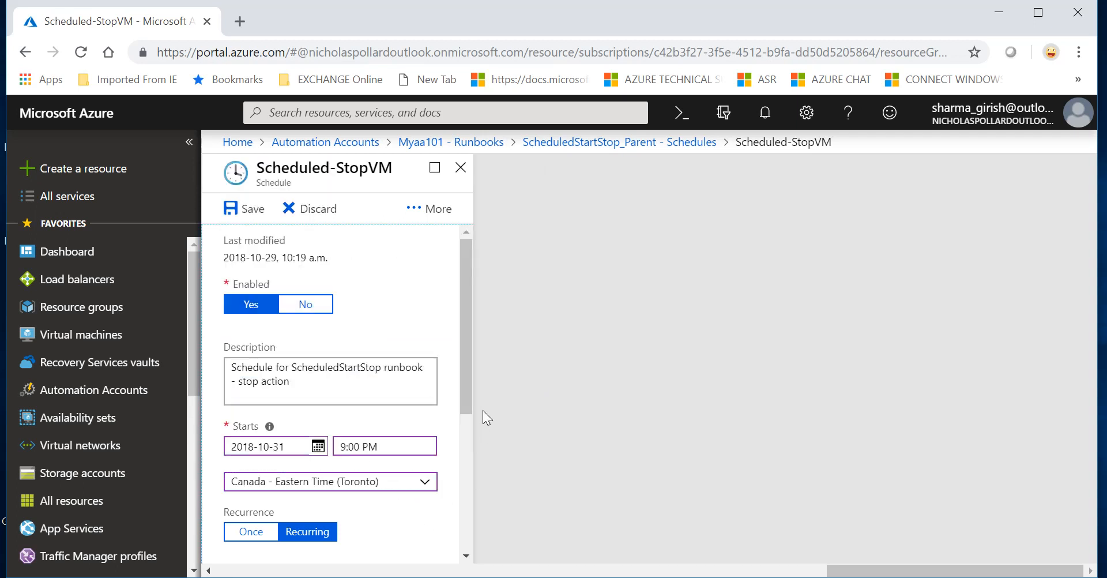
{"action": "left_click_drag", "start_coordinate": [462, 390], "coordinate": [467, 525]}
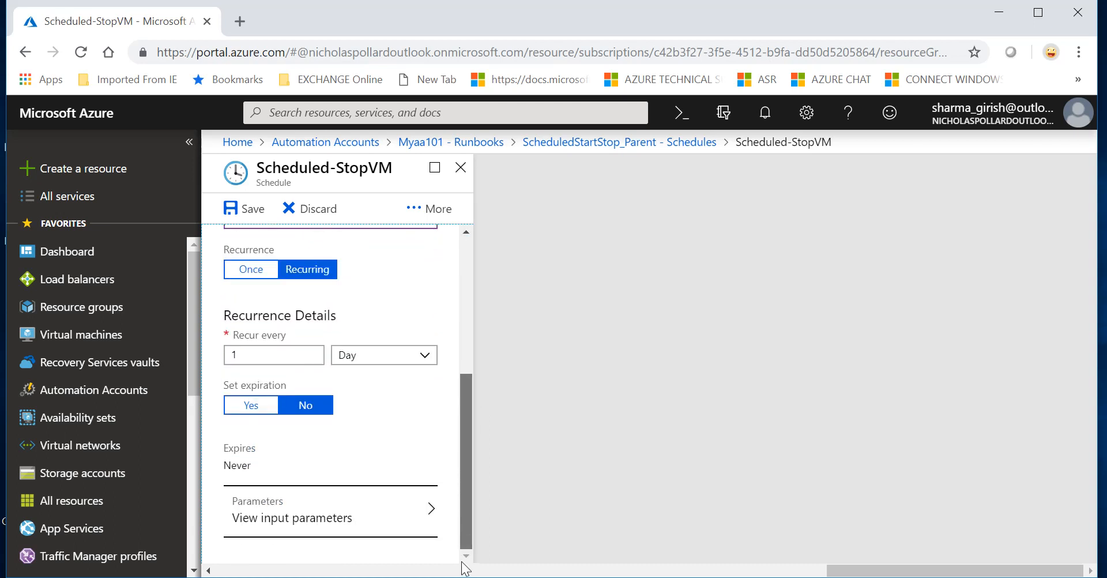
Step: Verify the Stop action parameter, save Scheduled-StopVM, and return to the Myaa101 runbooks list
{"action": "left_click", "coordinate": [368, 517]}
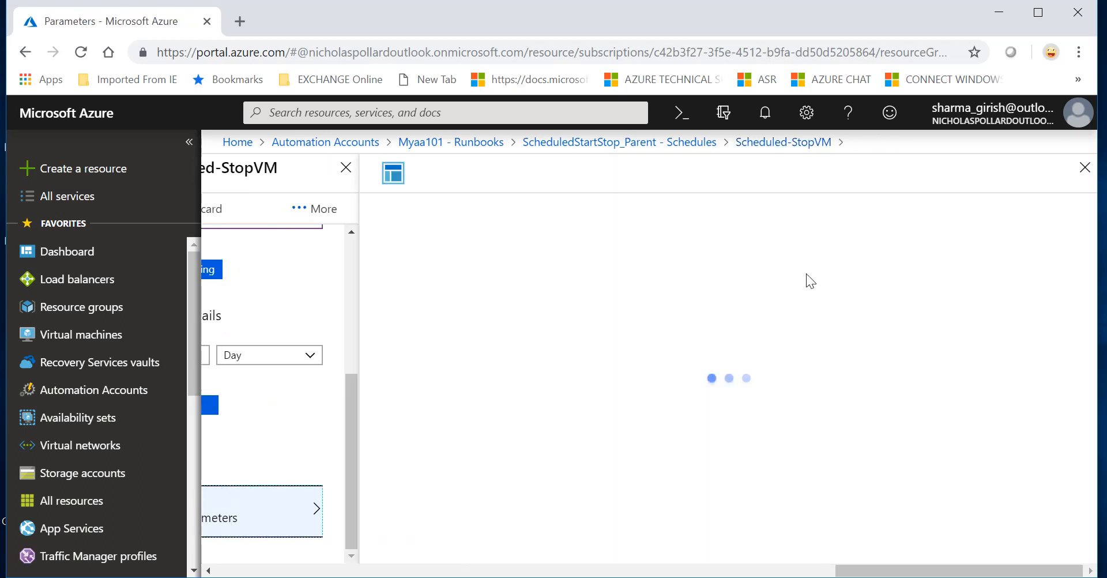
{"action": "left_click", "coordinate": [1084, 167]}
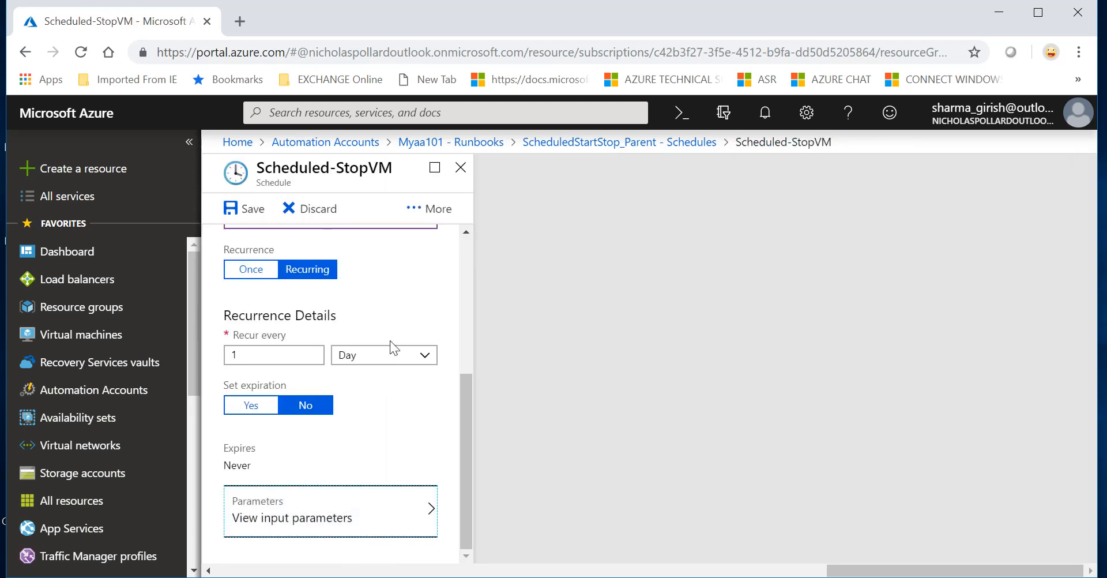
{"action": "left_click", "coordinate": [241, 209]}
{"action": "left_click", "coordinate": [254, 364]}
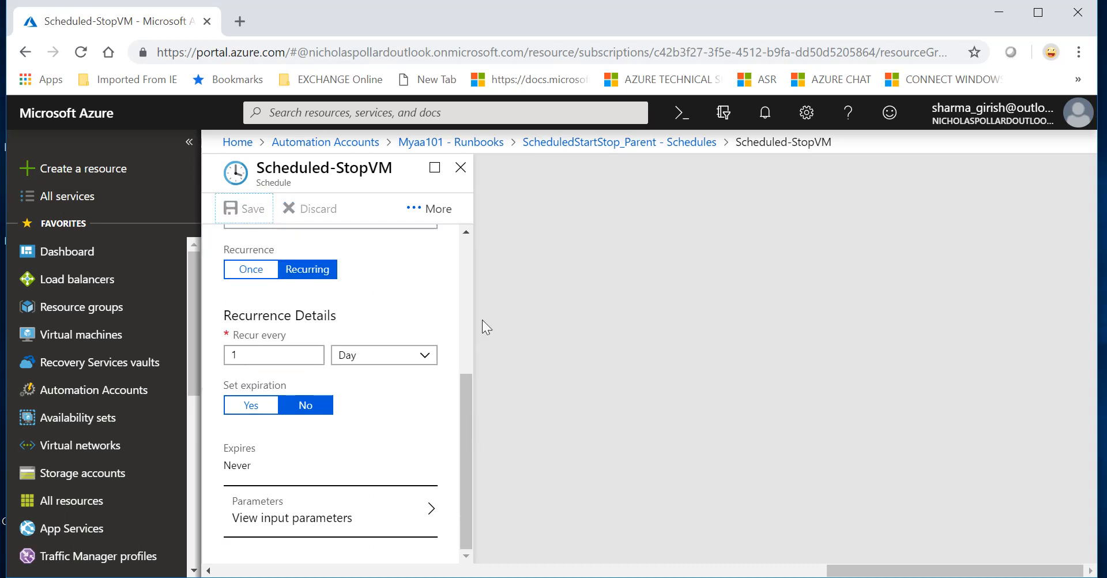
{"action": "left_click", "coordinate": [462, 175]}
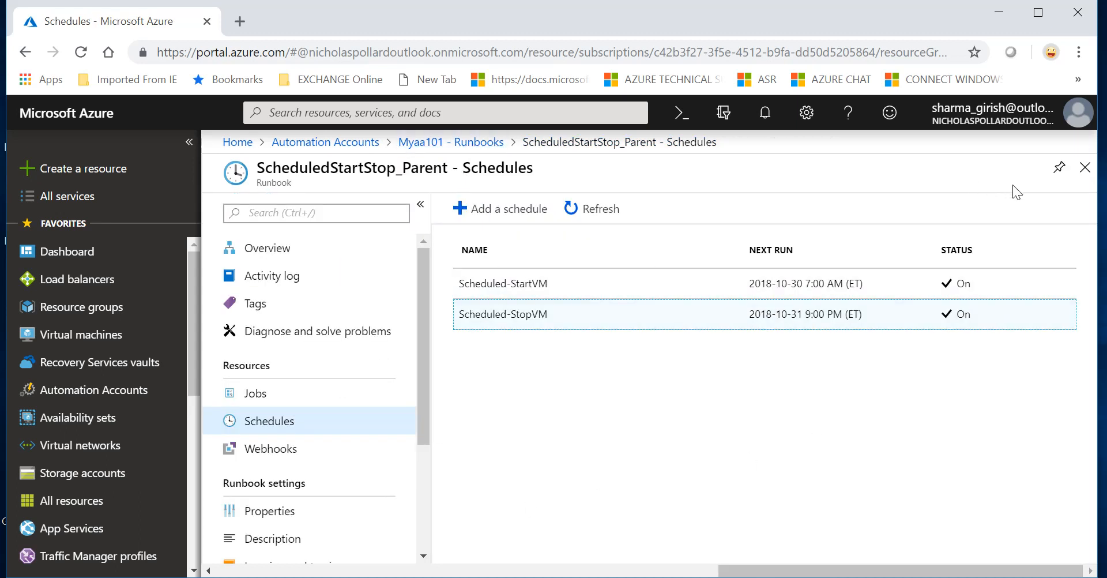
{"action": "left_click", "coordinate": [1085, 168]}
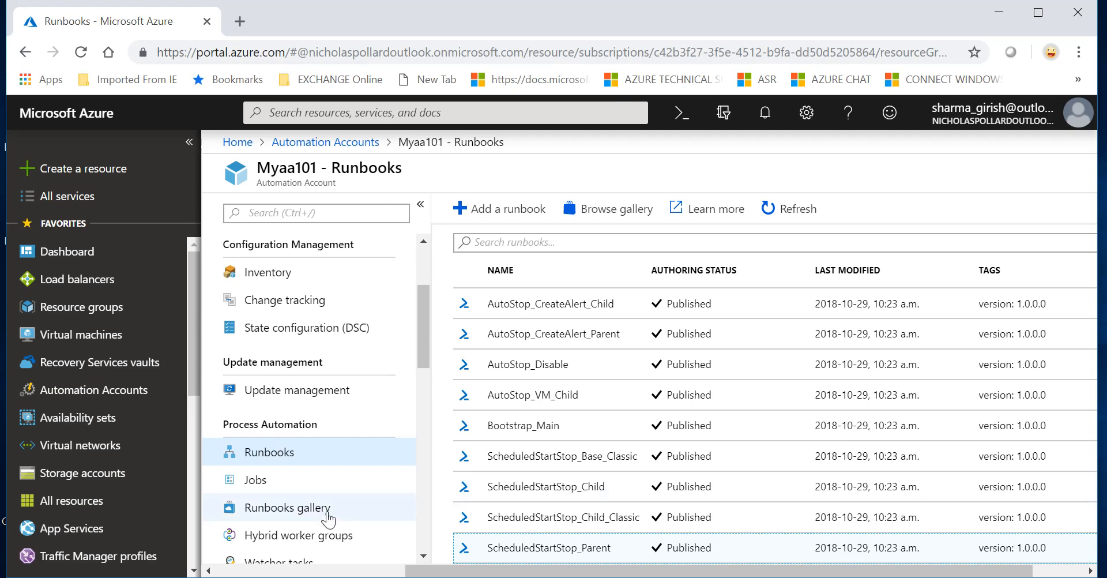
Step: Open ScheduledStartStop_Parent in the editor and bring up its Test pane
{"action": "left_click", "coordinate": [519, 548]}
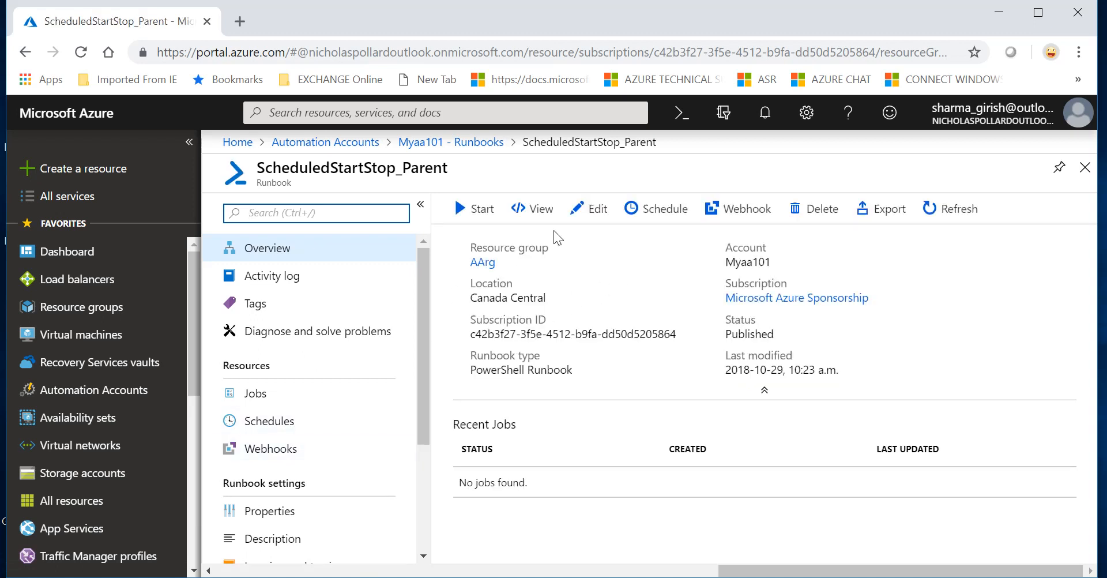
{"action": "left_click", "coordinate": [594, 220]}
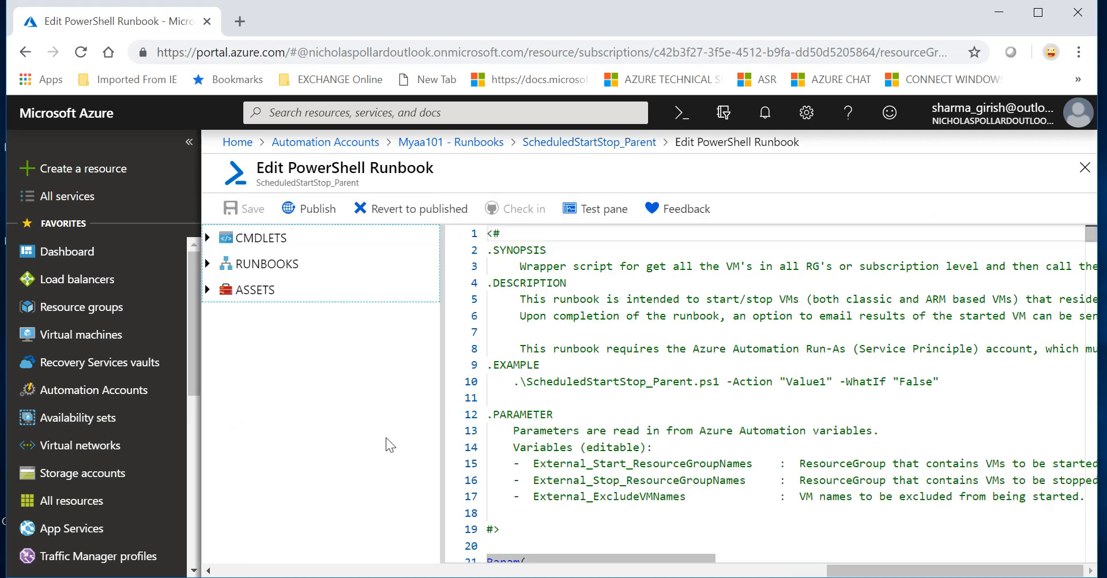
{"action": "left_click", "coordinate": [607, 220]}
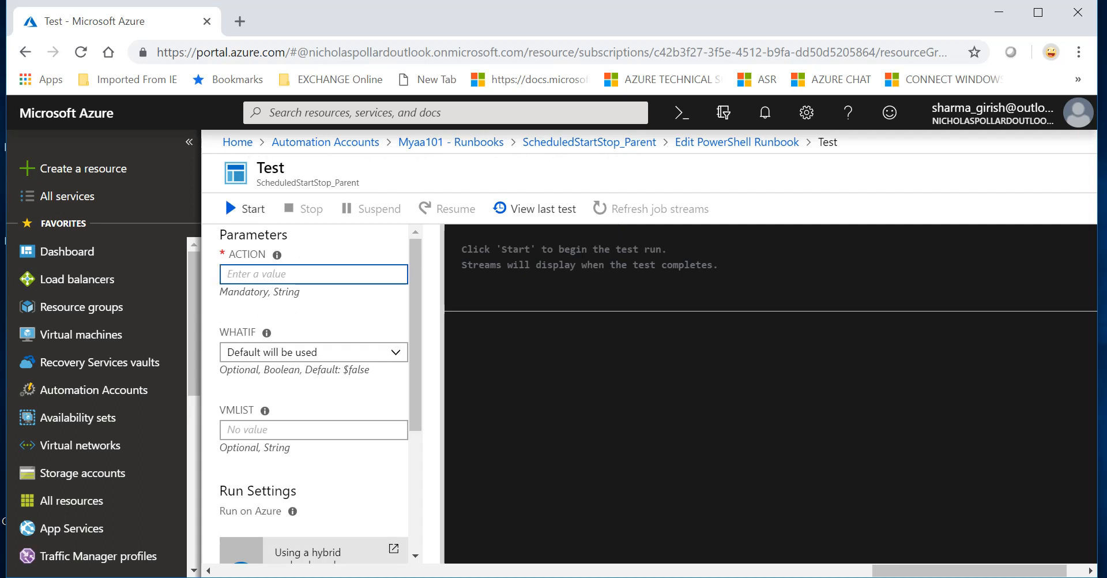
Step: Test-run the parent runbook with ACTION Start and VMLIST VM1
{"action": "type", "text": "Start"}
{"action": "scroll", "coordinate": [380, 385], "scroll_direction": "down", "scroll_amount": 2}
{"action": "left_click", "coordinate": [313, 355]}
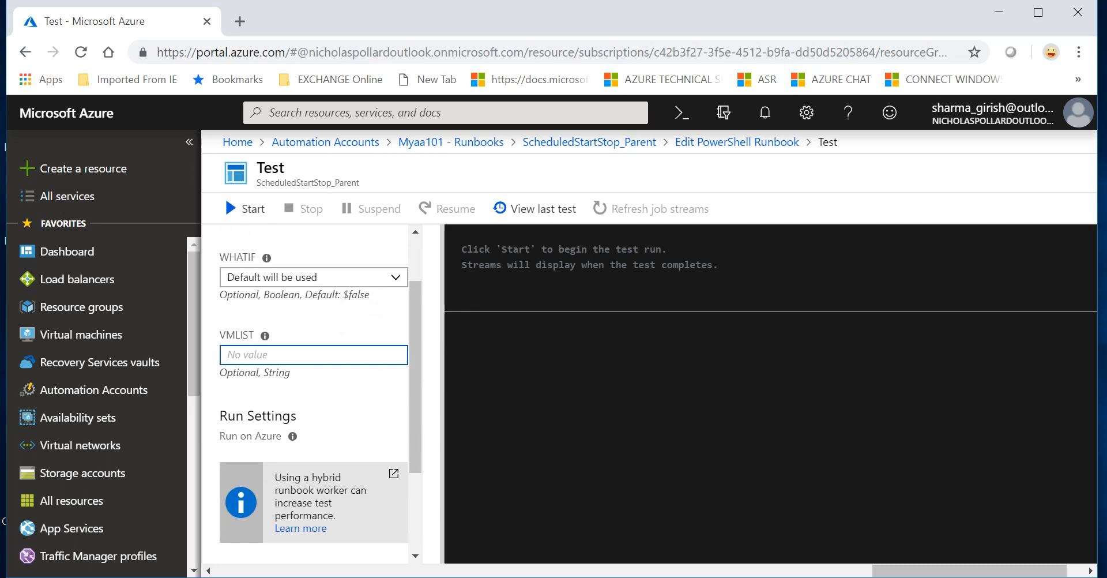
{"action": "type", "text": "VM1"}
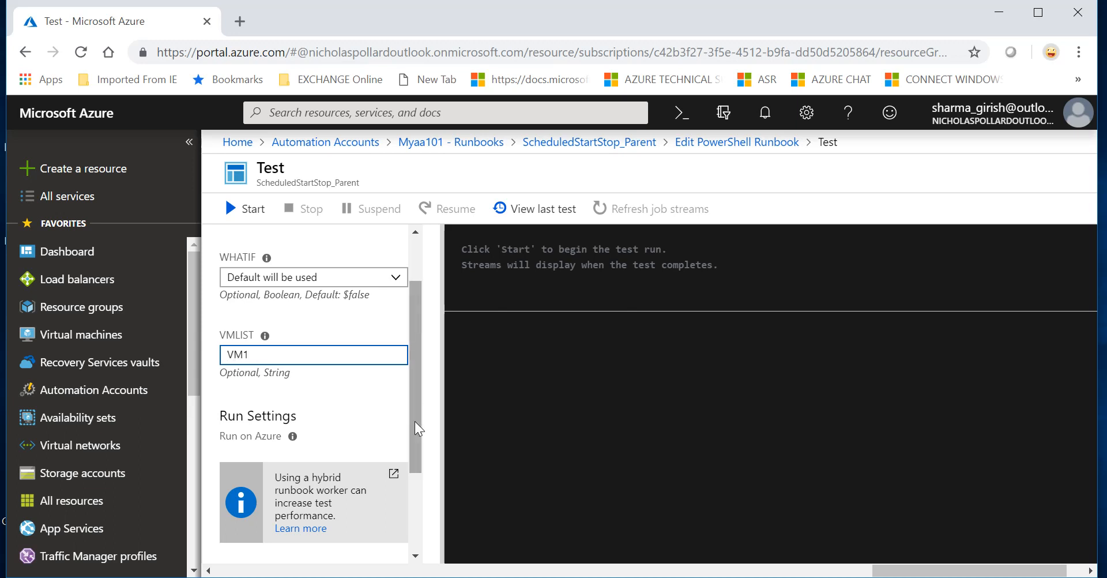
{"action": "left_click_drag", "start_coordinate": [414, 421], "coordinate": [413, 515]}
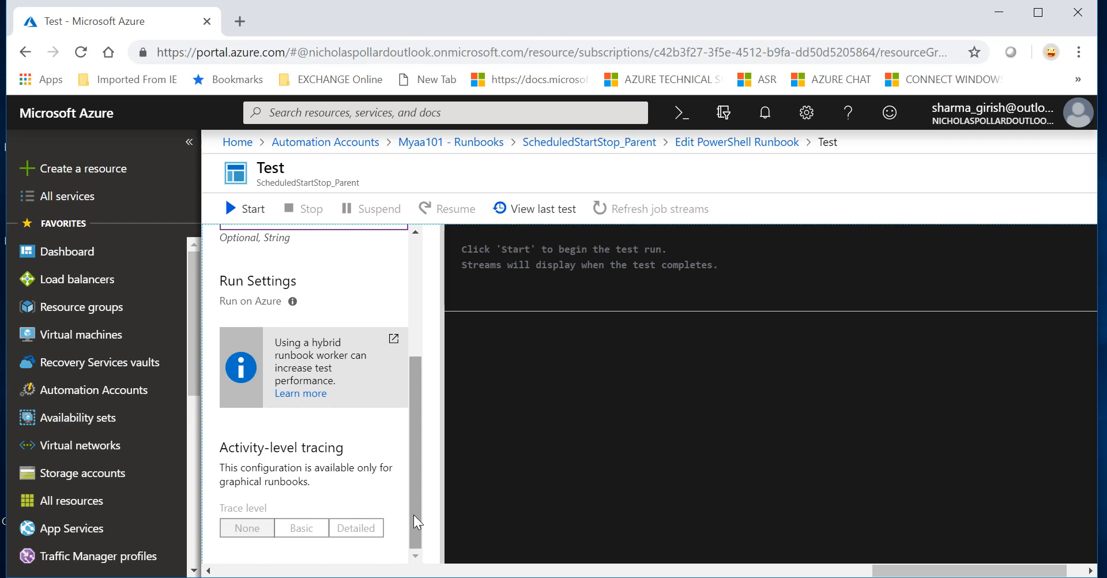
{"action": "left_click_drag", "start_coordinate": [413, 383], "coordinate": [420, 251]}
{"action": "left_click", "coordinate": [248, 212]}
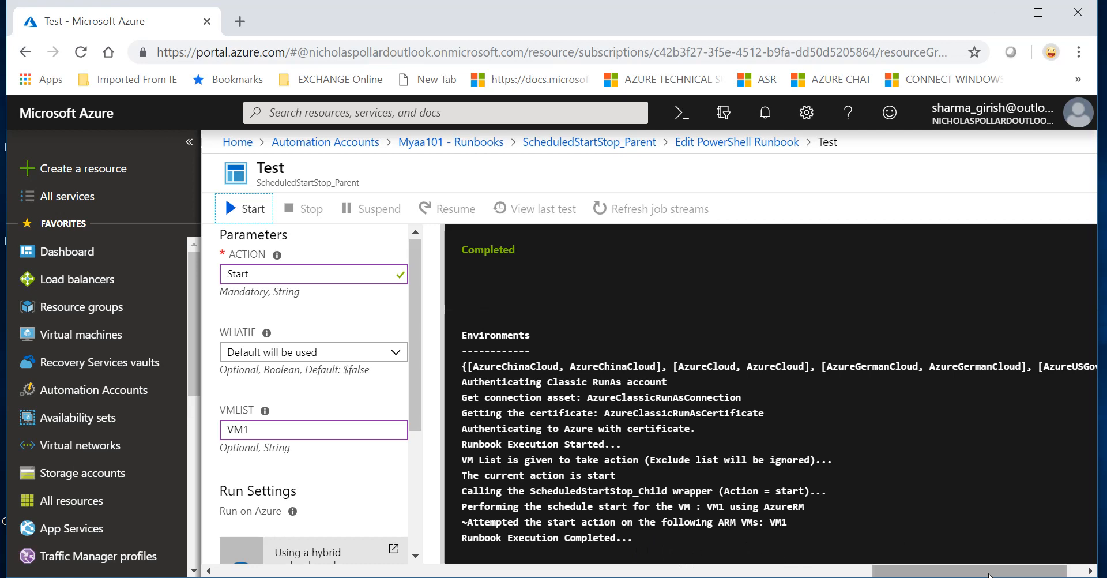
Step: Close the runbook test, discard unsaved edits, and view the Virtual machines list
{"action": "left_click", "coordinate": [1087, 571]}
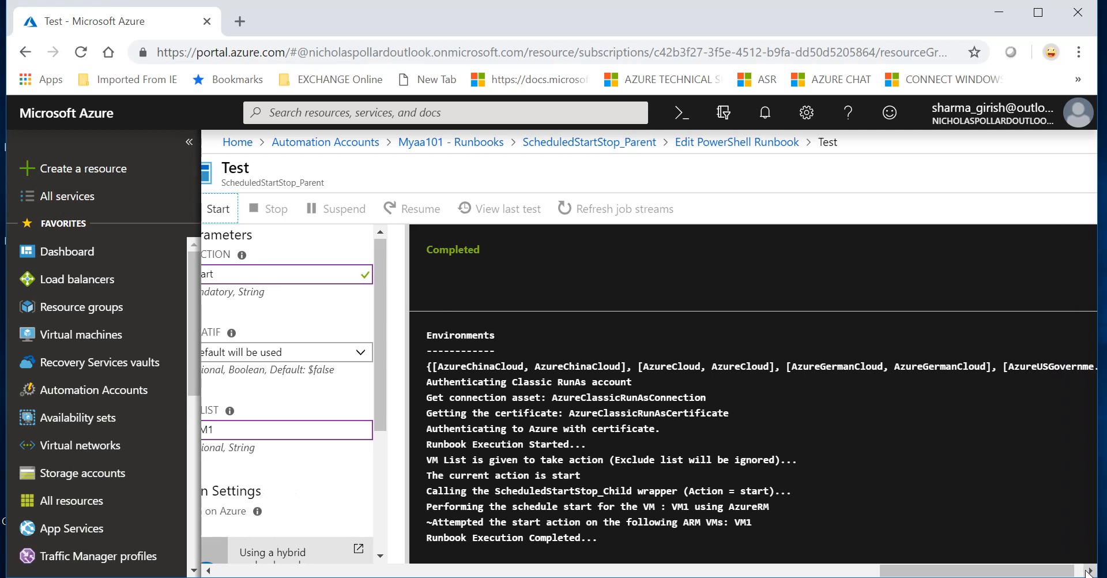
{"action": "left_click", "coordinate": [1087, 571]}
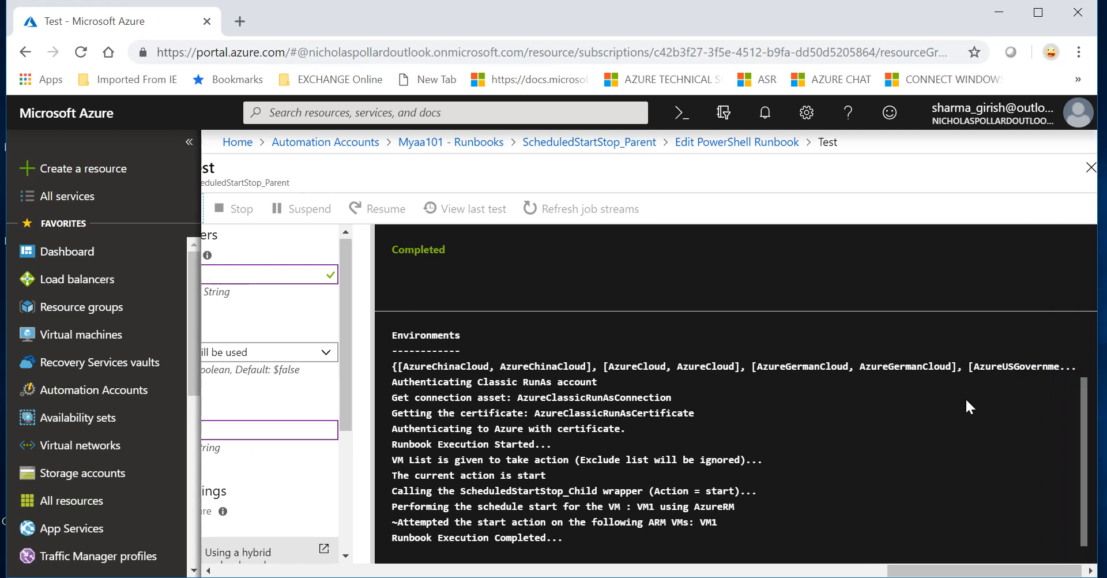
{"action": "left_click", "coordinate": [1091, 168]}
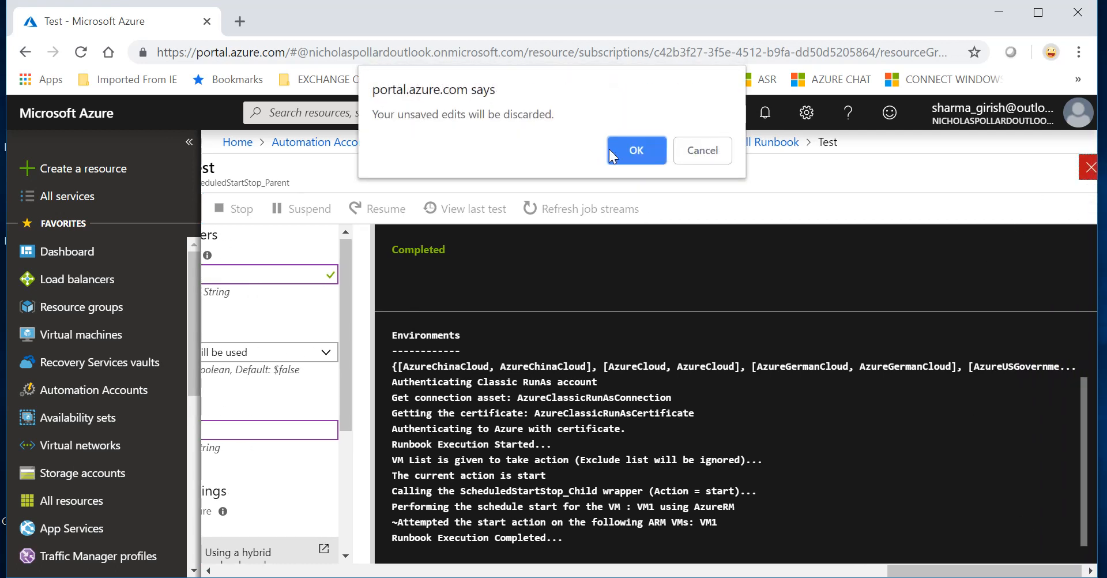
{"action": "left_click", "coordinate": [624, 153]}
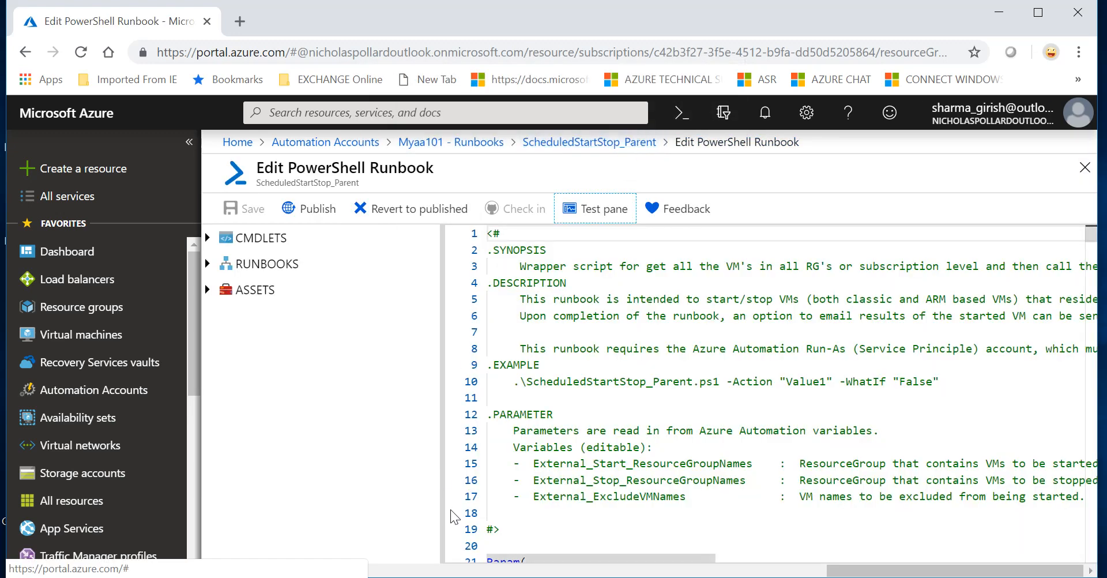
{"action": "left_click", "coordinate": [97, 341]}
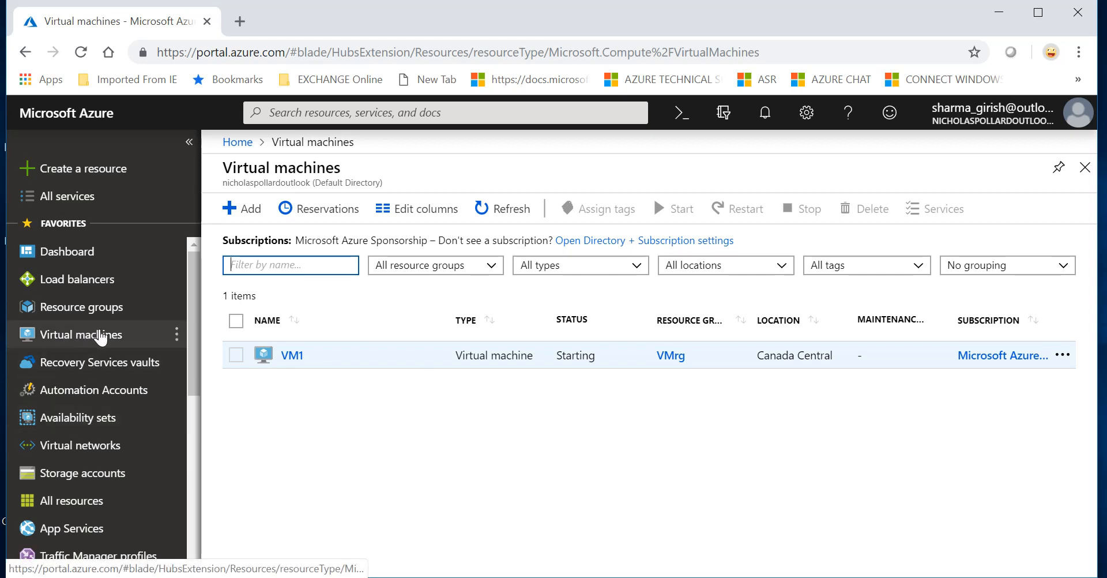
Step: Navigate through Automation Accounts, Myaa101 and Runbooks to edit ScheduledStartStop_Parent
{"action": "left_click", "coordinate": [111, 388]}
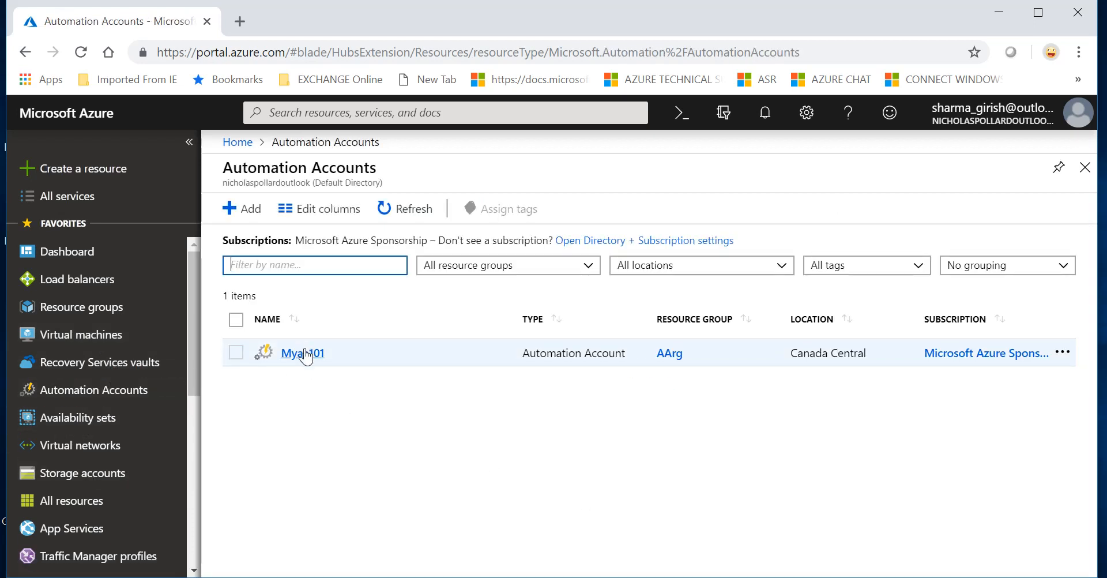
{"action": "left_click", "coordinate": [306, 355]}
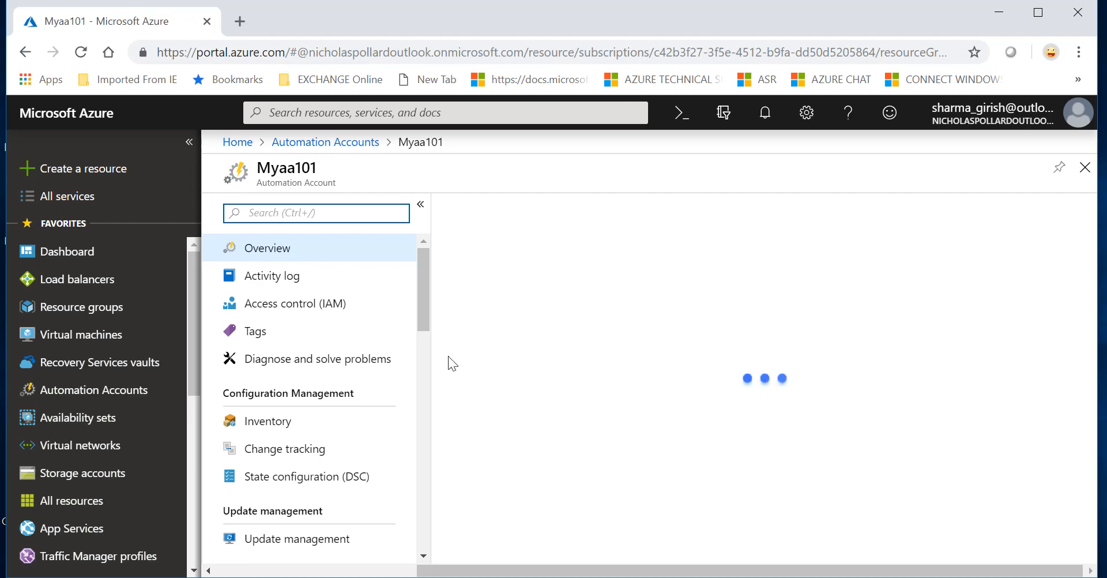
{"action": "left_click_drag", "start_coordinate": [424, 311], "coordinate": [423, 360]}
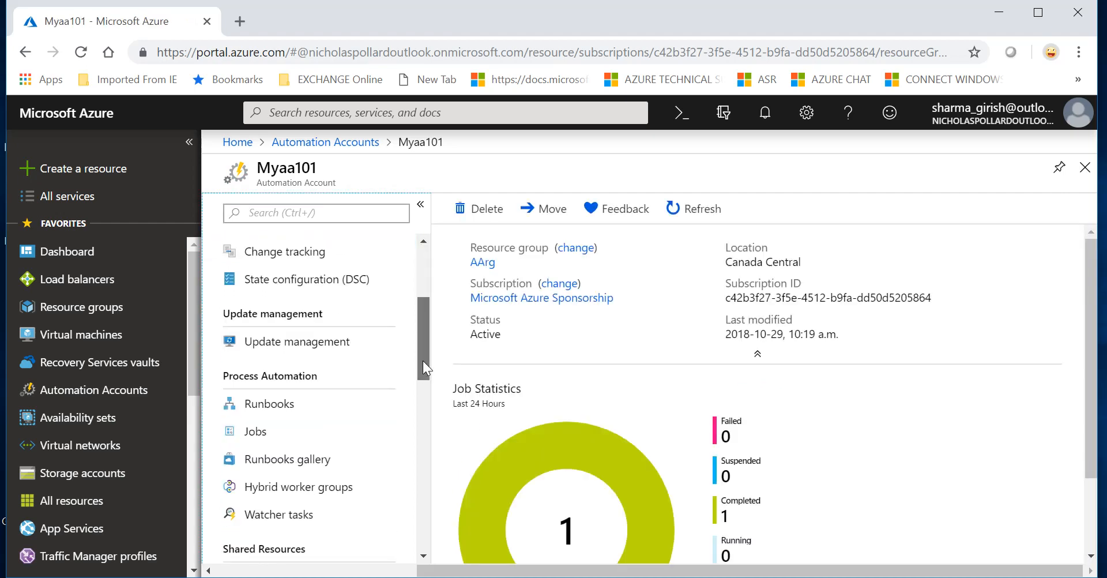
{"action": "left_click", "coordinate": [303, 406]}
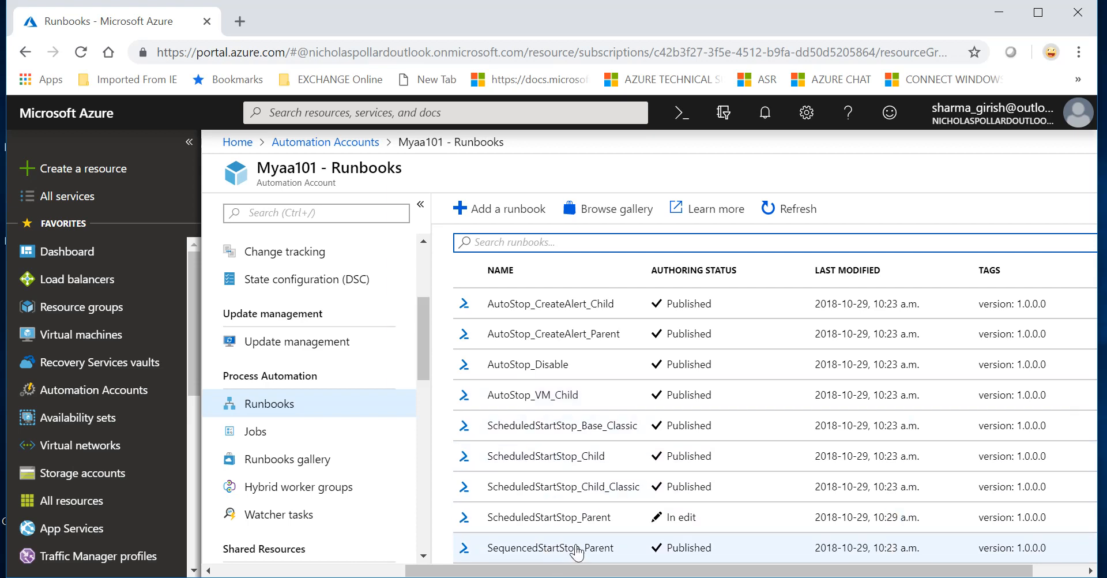
{"action": "left_click", "coordinate": [590, 528]}
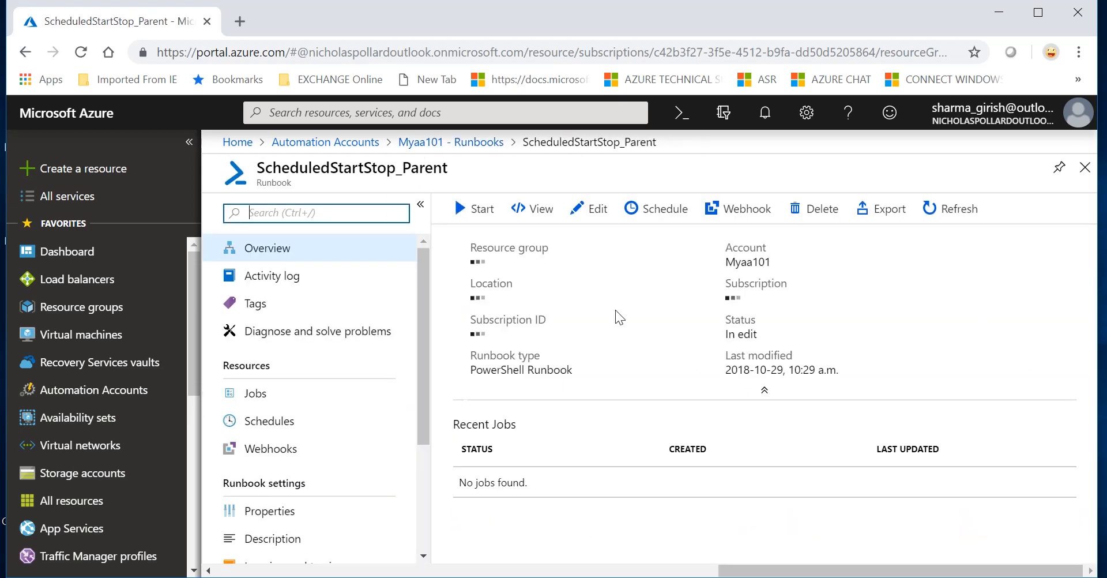
{"action": "left_click", "coordinate": [598, 218]}
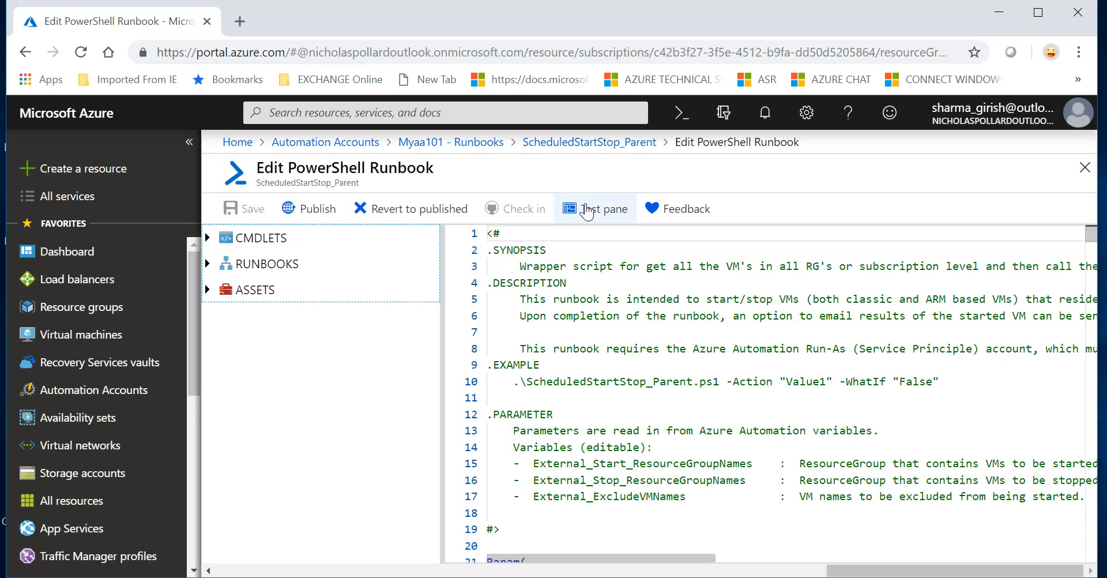
Step: Test-run the parent runbook with ACTION Stop and VMLIST VM1
{"action": "left_click", "coordinate": [588, 211]}
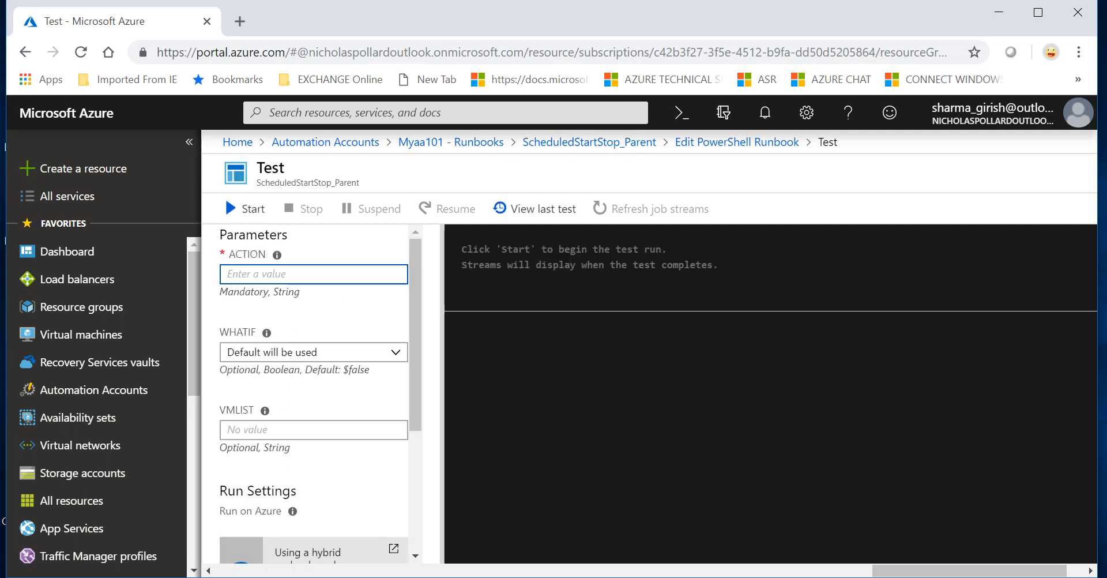
{"action": "type", "text": "Stop"}
{"action": "left_click", "coordinate": [314, 429]}
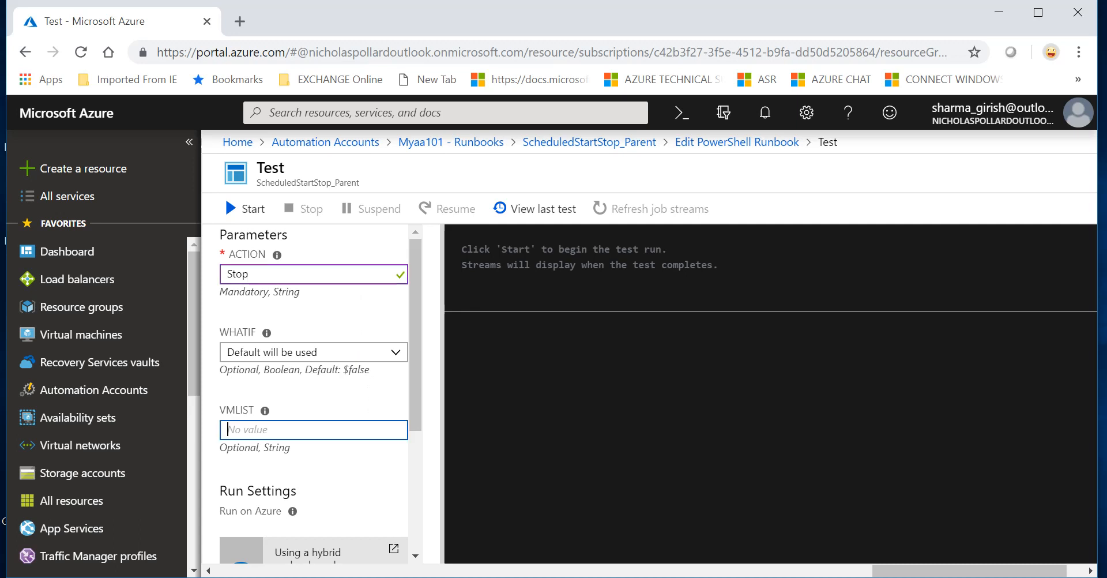
{"action": "type", "text": "VM1"}
{"action": "left_click_drag", "start_coordinate": [414, 391], "coordinate": [407, 571]}
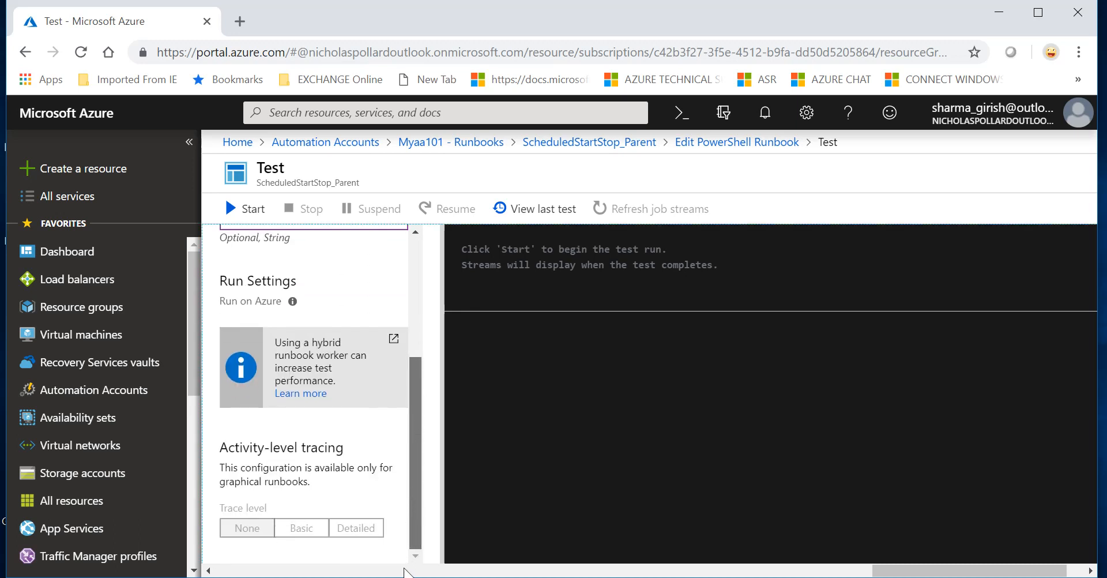
{"action": "left_click", "coordinate": [245, 208]}
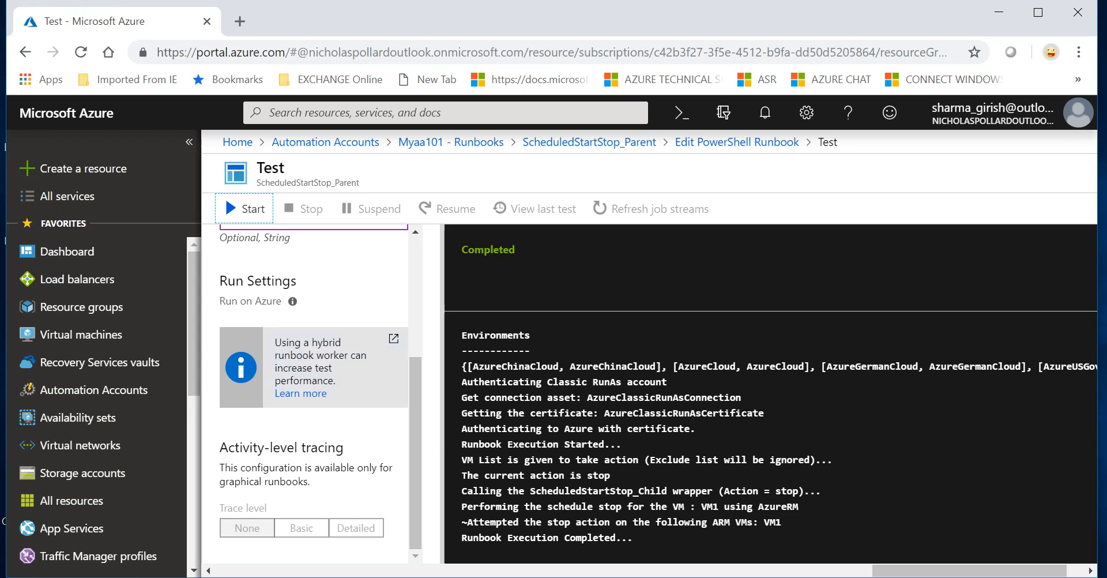
Step: Close the test discarding edits, then refresh the Virtual machines list to check VM1
{"action": "left_click", "coordinate": [1074, 575]}
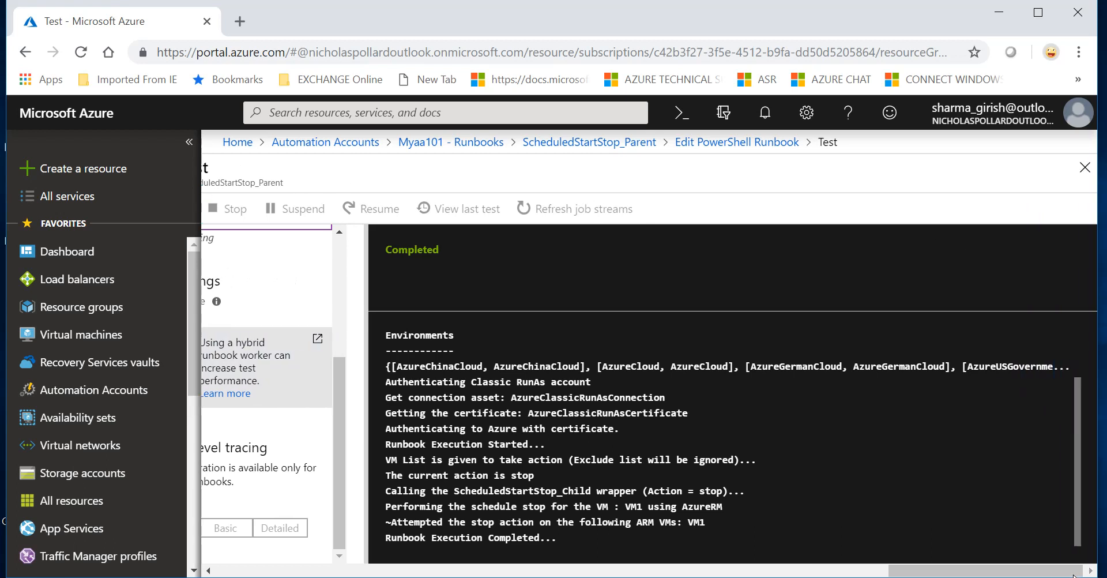
{"action": "left_click", "coordinate": [1084, 168]}
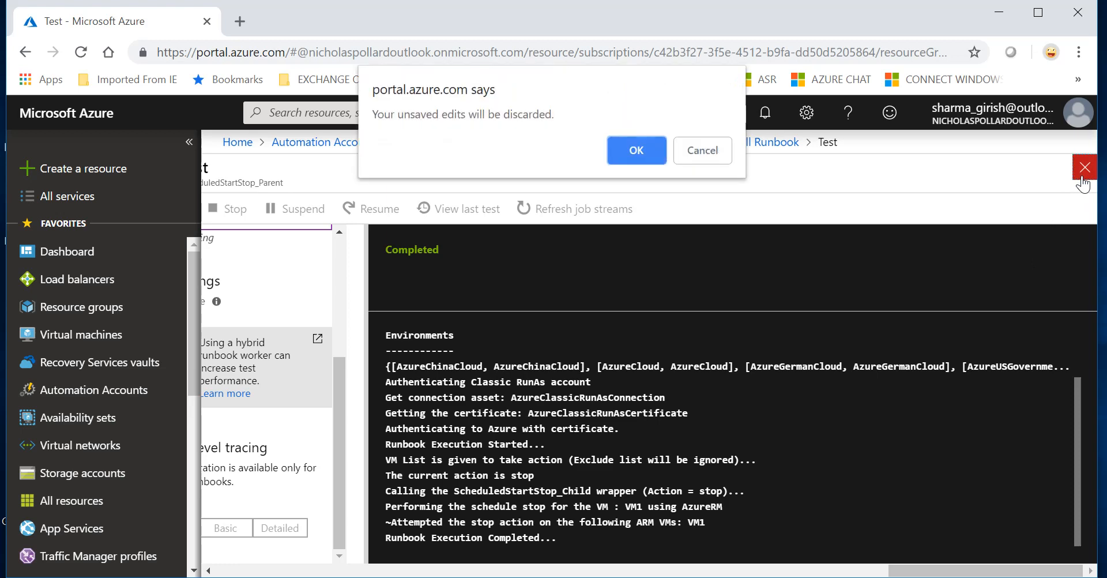
{"action": "left_click", "coordinate": [630, 159]}
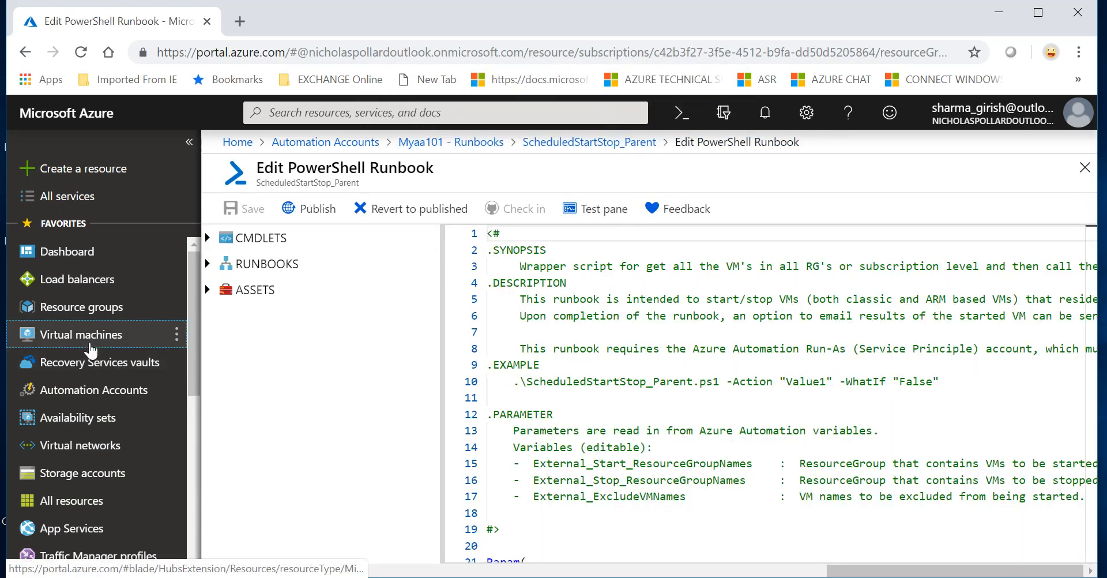
{"action": "left_click", "coordinate": [90, 346]}
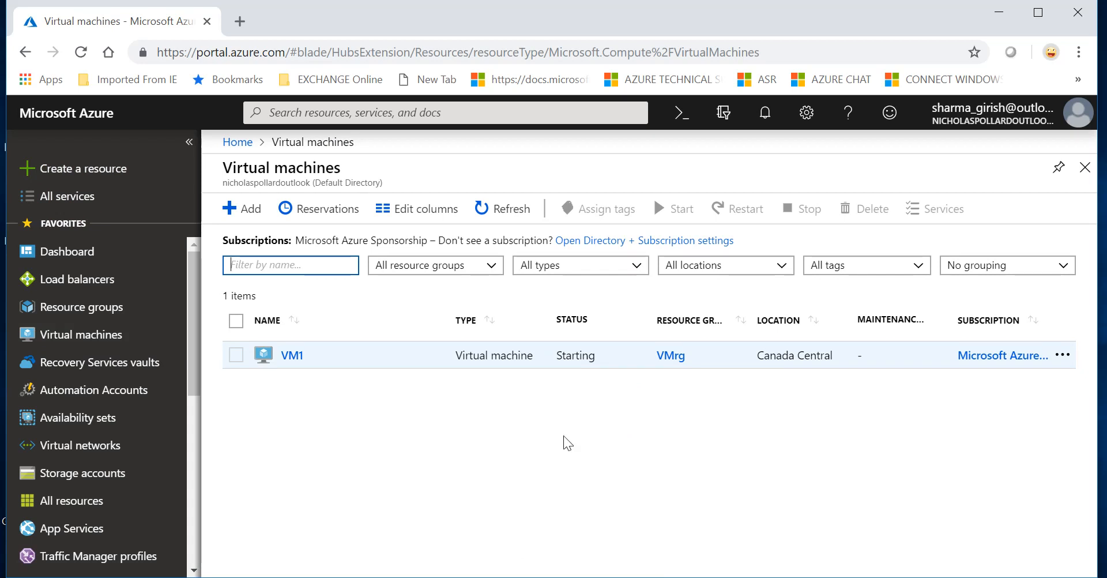
{"action": "left_click", "coordinate": [508, 211]}
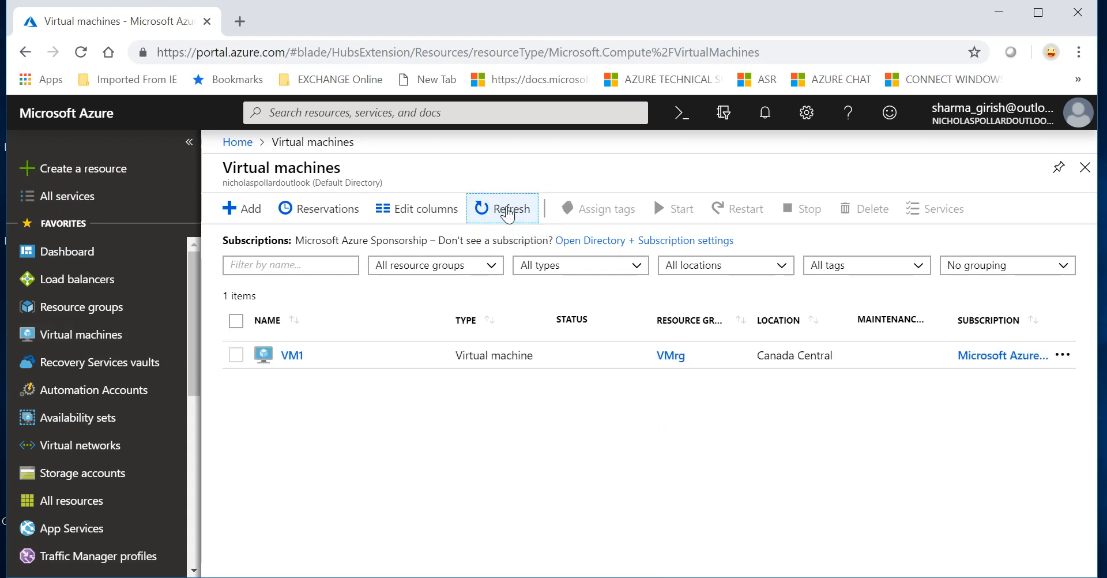